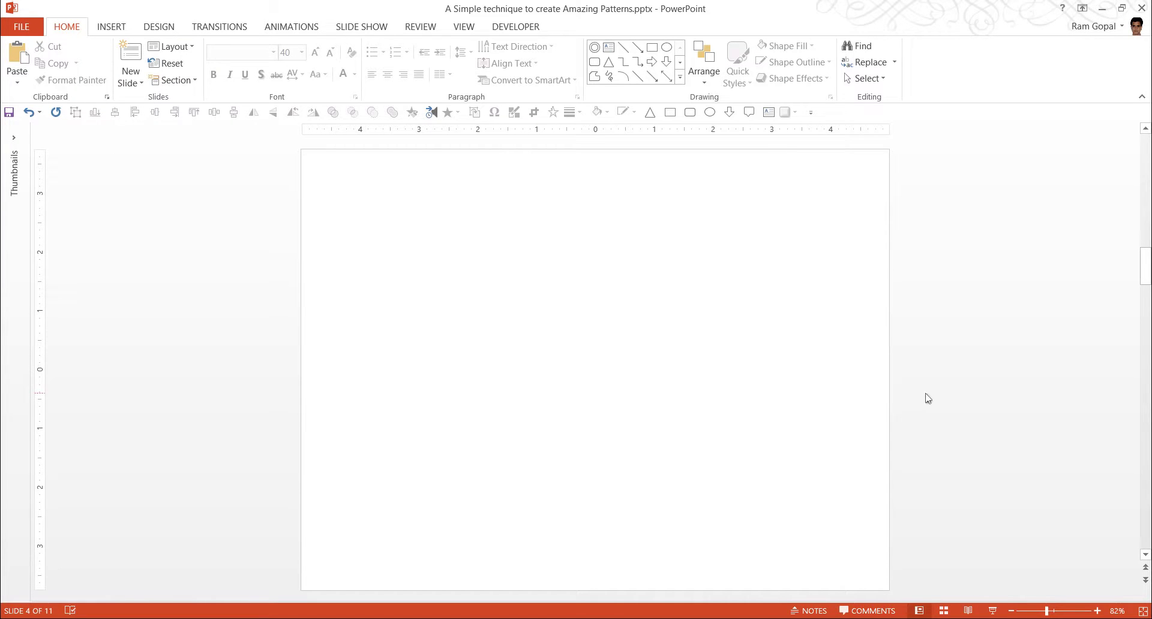
- Draw a Rectangle across the entire blank slide and set it to No Outline
{"action": "left_click", "coordinate": [682, 82]}
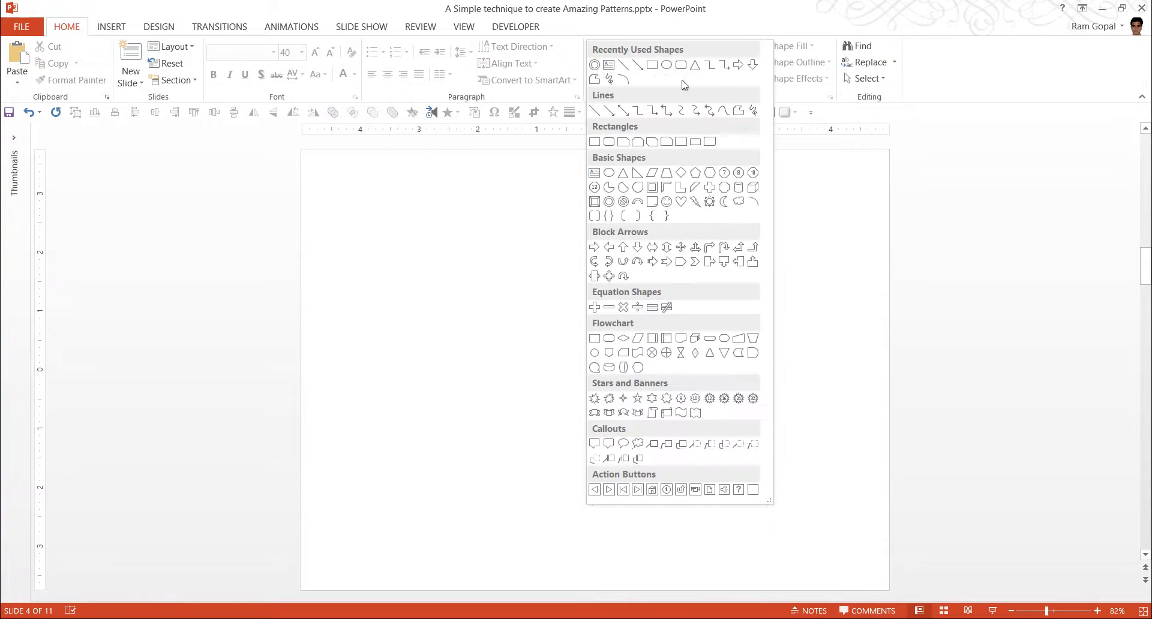
{"action": "left_click", "coordinate": [595, 142]}
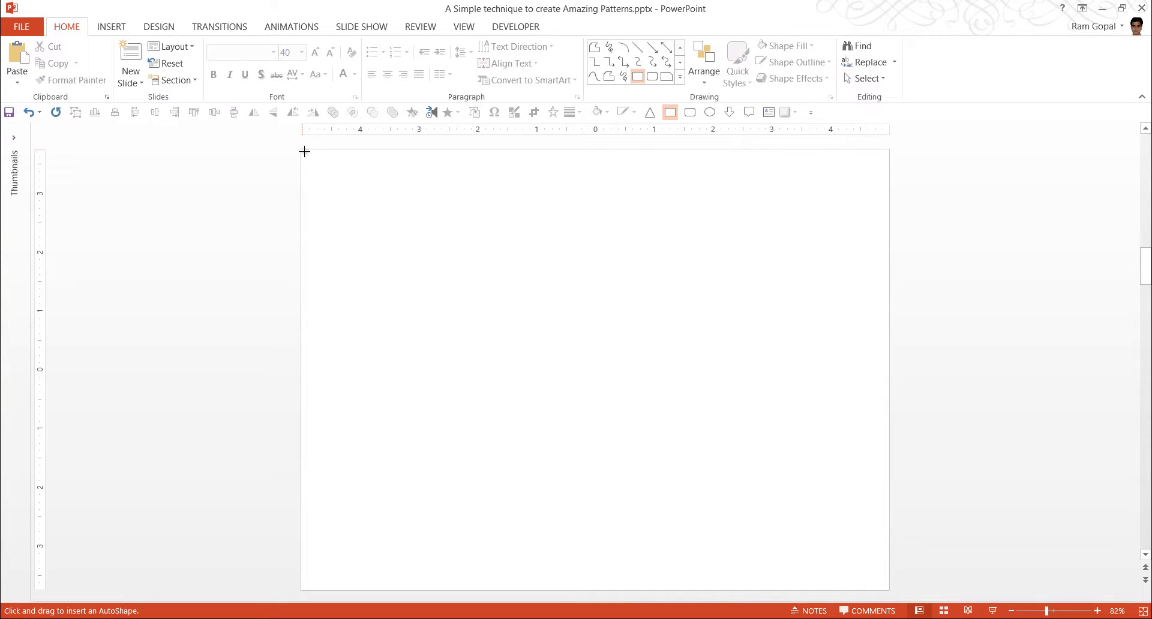
{"action": "mouse_move", "coordinate": [302, 150]}
{"action": "left_mouse_down"}
{"action": "mouse_move", "coordinate": [742, 465]}
{"action": "mouse_move", "coordinate": [890, 590]}
{"action": "left_mouse_up"}
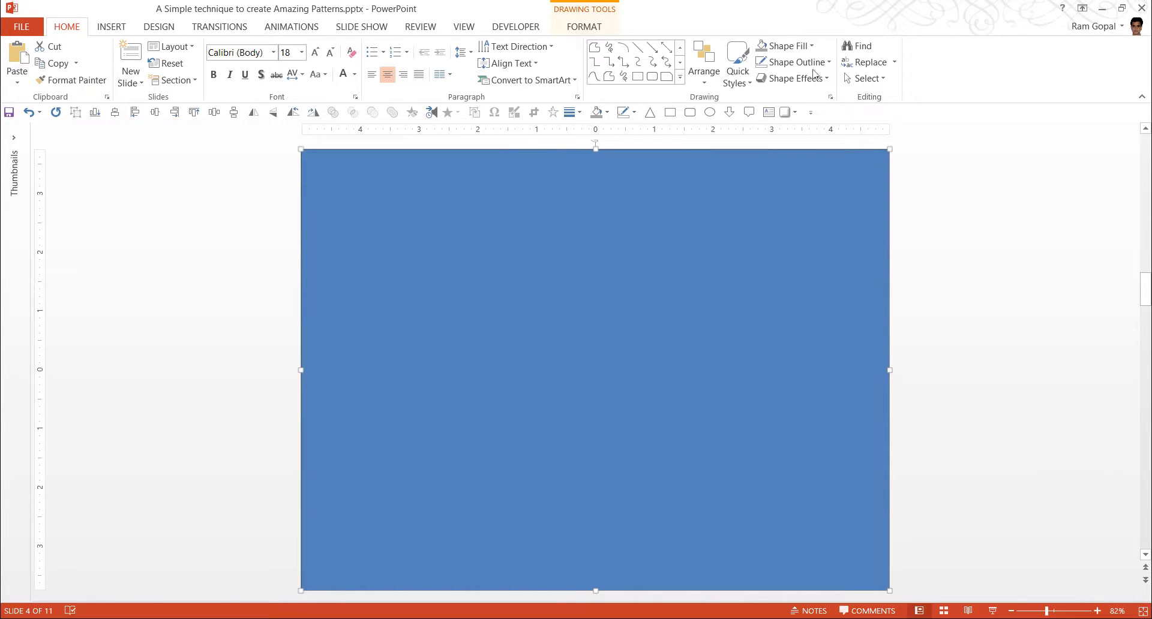
{"action": "left_click", "coordinate": [812, 64]}
{"action": "left_click", "coordinate": [798, 189]}
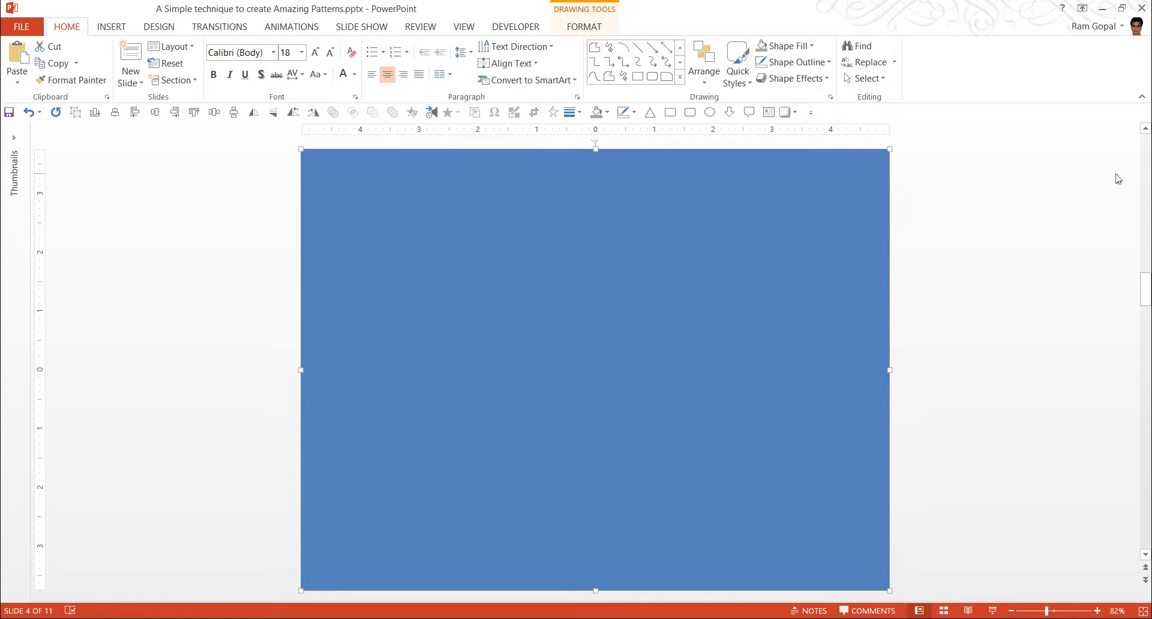
- Give the rectangle a Dark horizontal pattern fill in Format Shape
{"action": "right_click", "coordinate": [798, 258]}
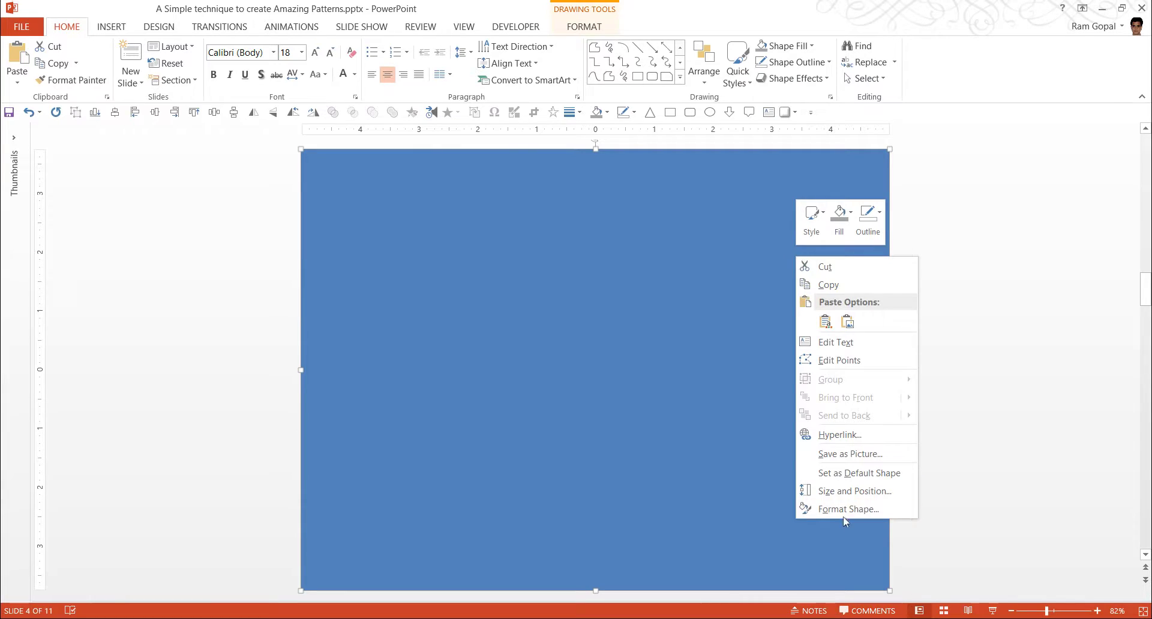
{"action": "left_click", "coordinate": [867, 507]}
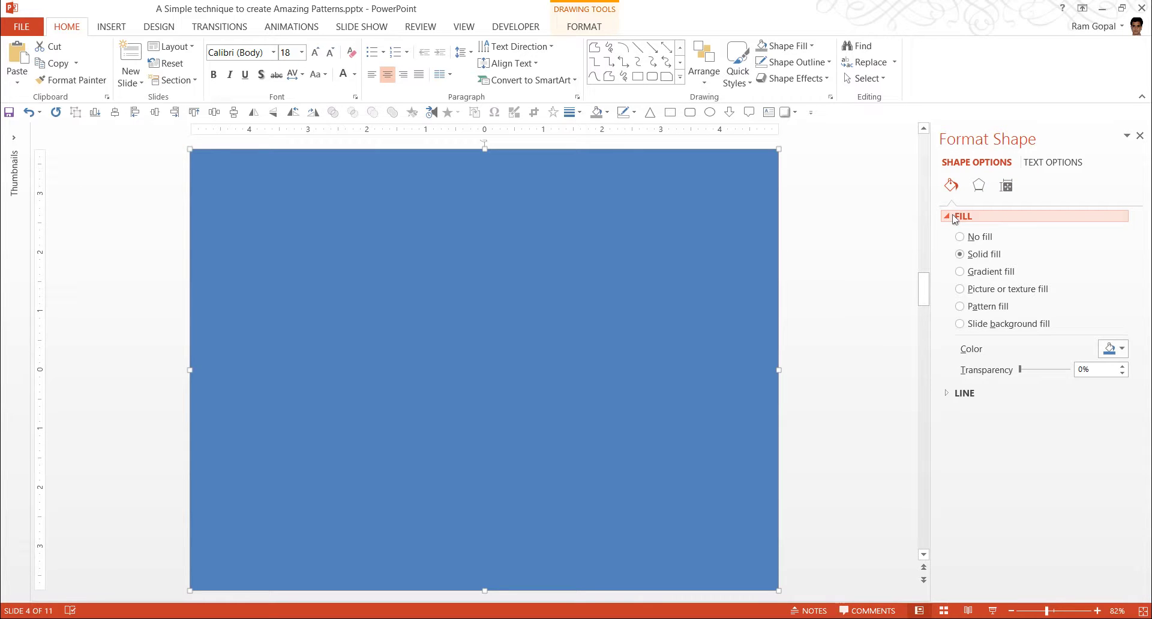
{"action": "left_click", "coordinate": [982, 307]}
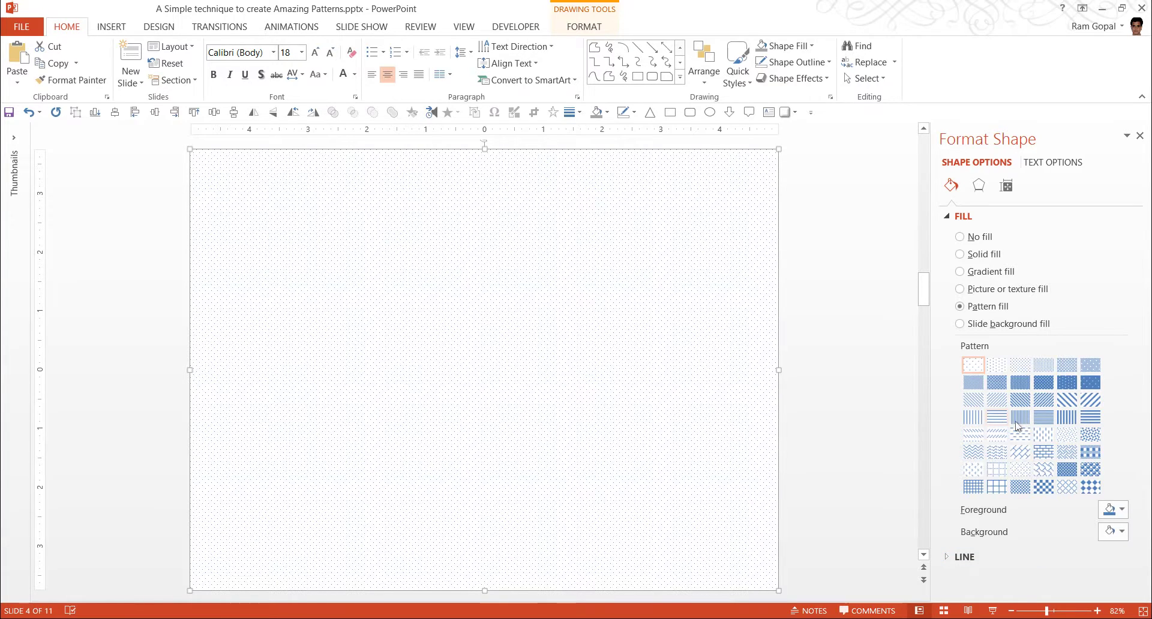
{"action": "left_click", "coordinate": [1089, 419]}
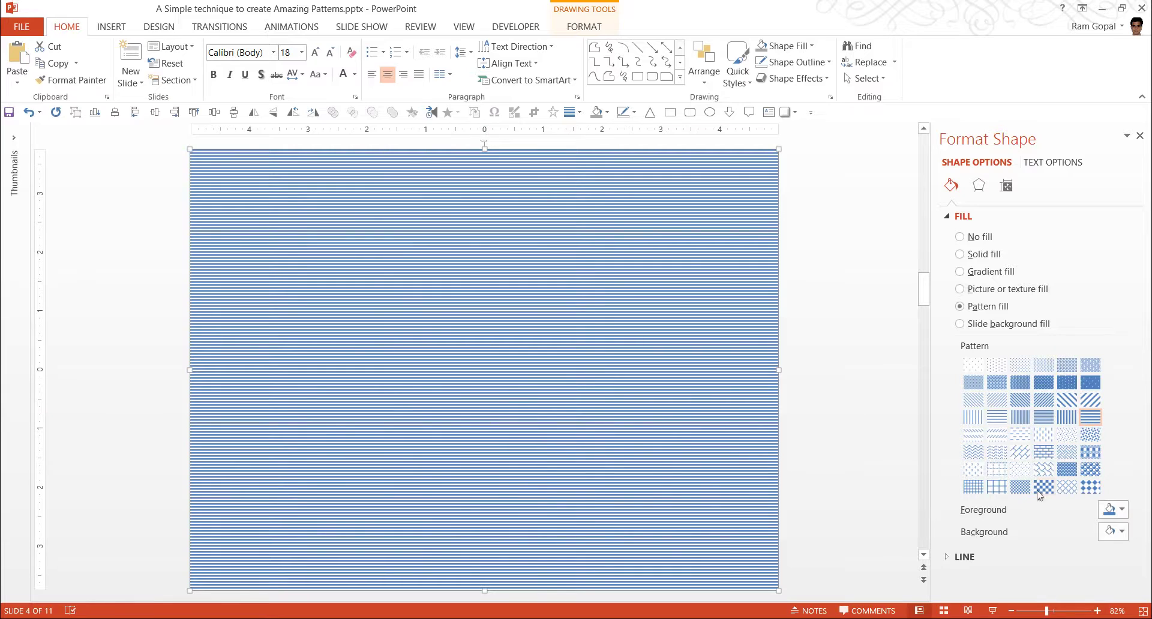
- Set the pattern background to dark blue and the stripe foreground to light blue
{"action": "left_click", "coordinate": [1127, 535]}
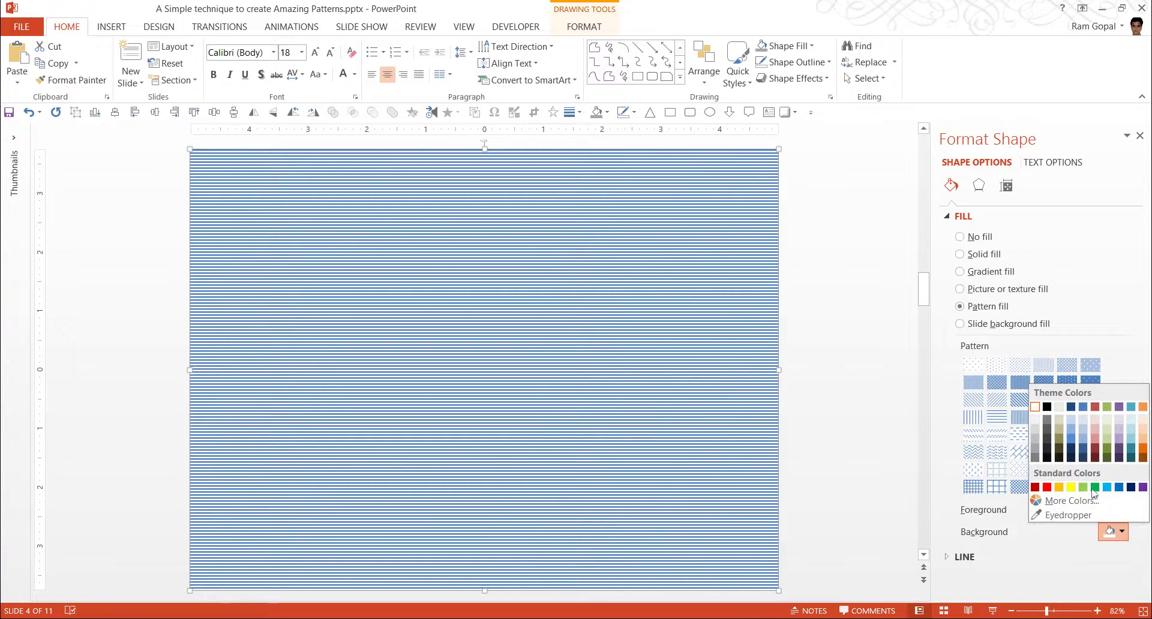
{"action": "left_click", "coordinate": [1071, 458]}
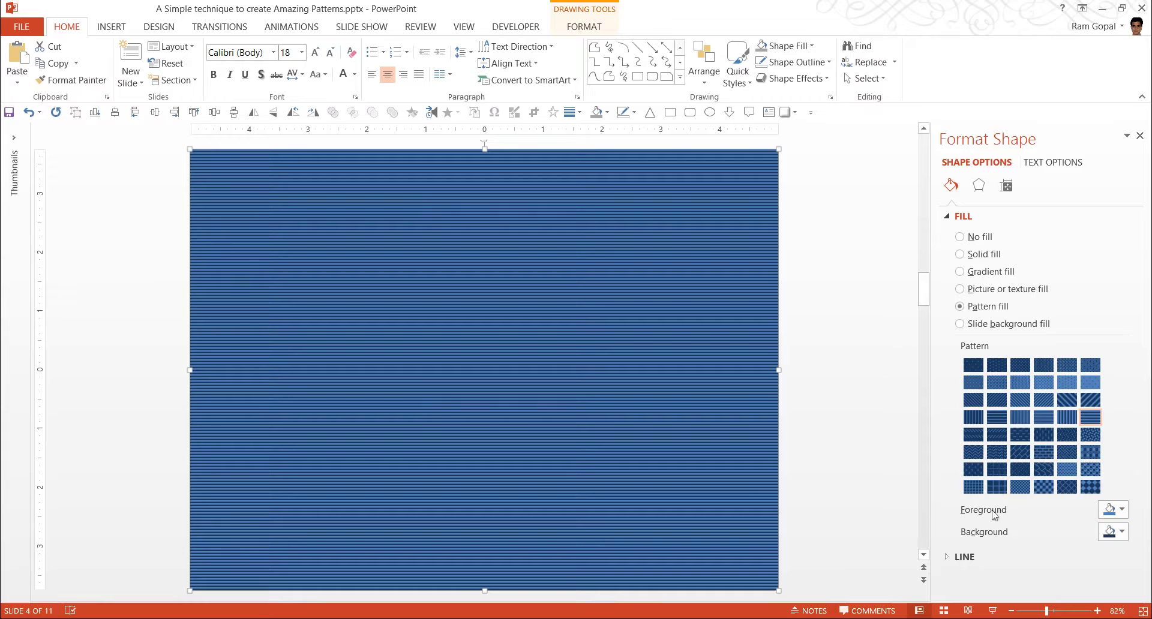
{"action": "left_click", "coordinate": [1121, 511]}
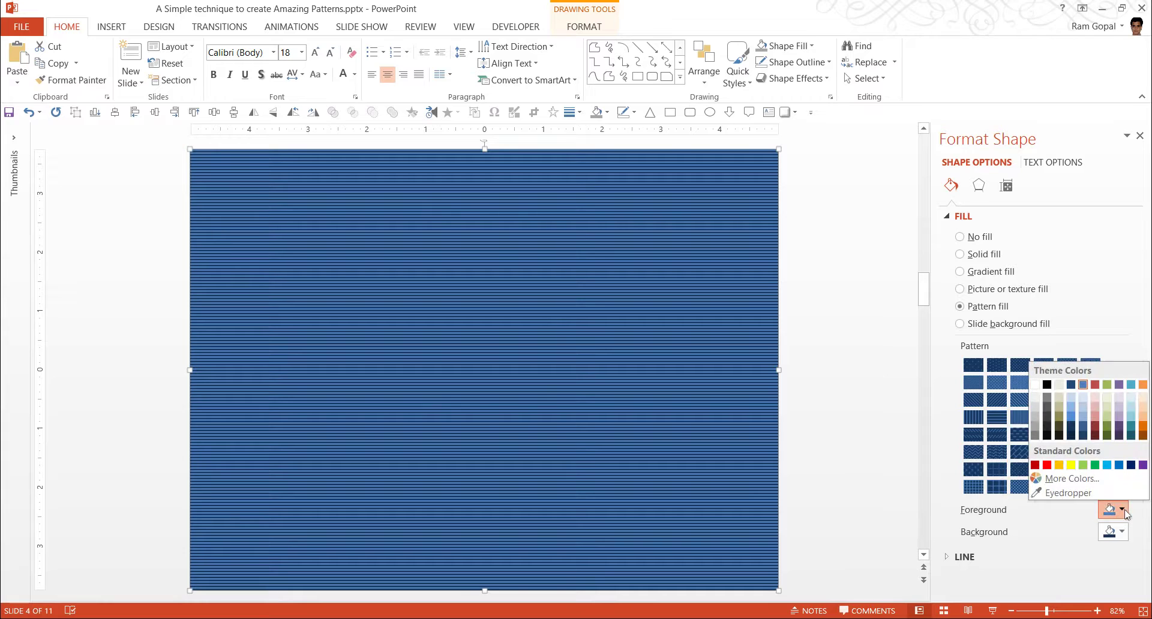
{"action": "left_click", "coordinate": [1071, 402]}
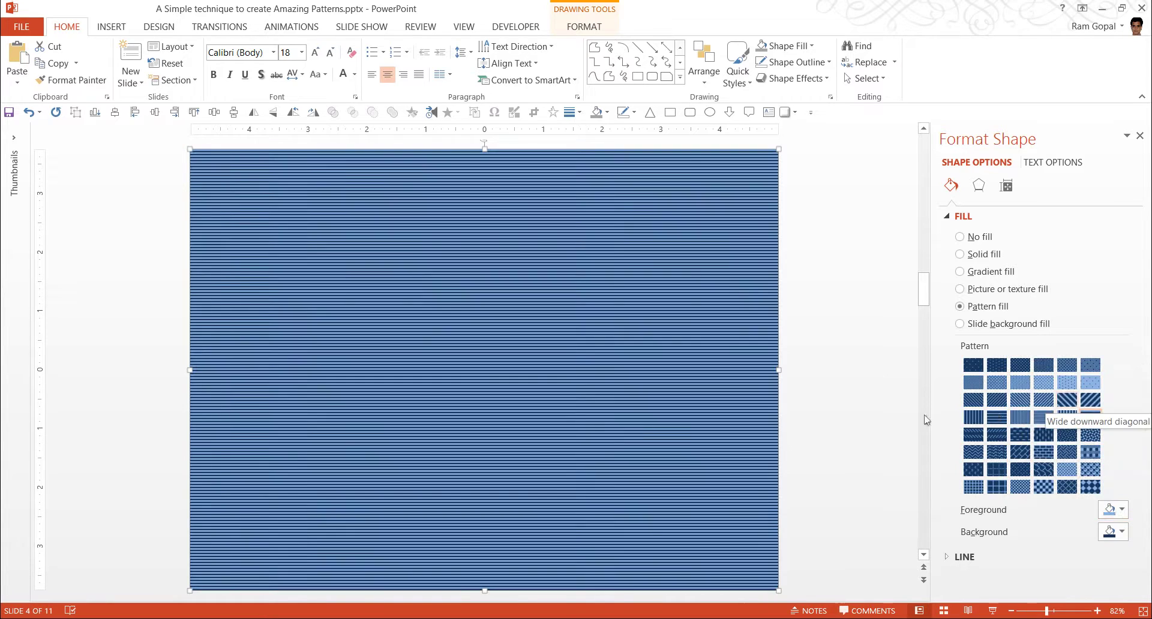
{"action": "left_click", "coordinate": [825, 389]}
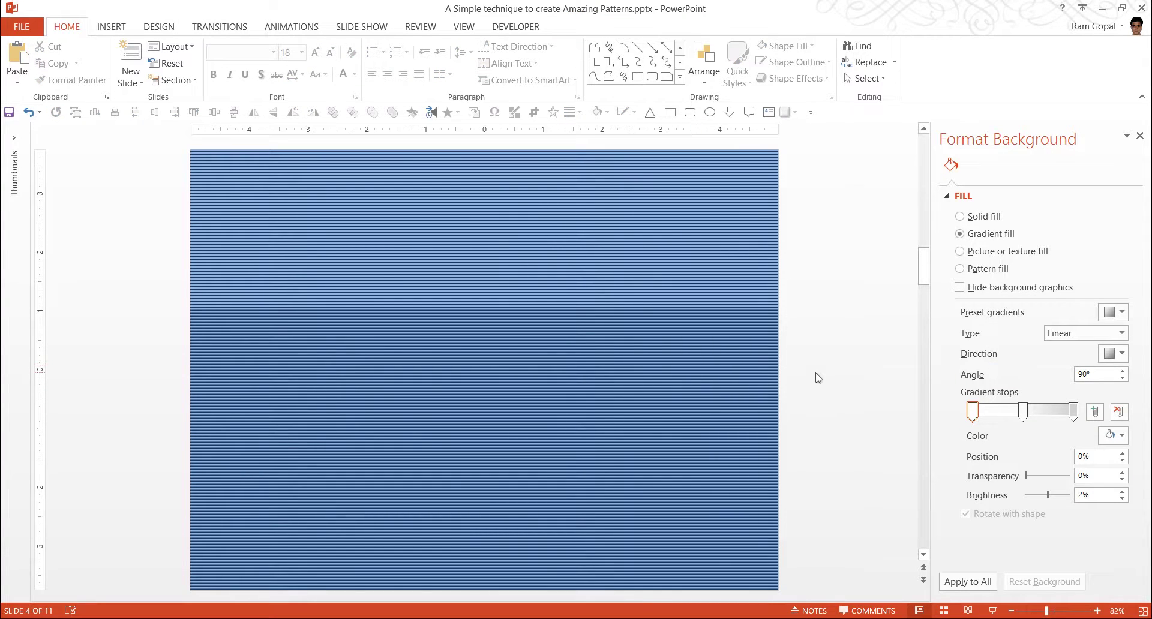
{"action": "scroll", "coordinate": [816, 378], "scroll_direction": "up", "scroll_amount": 1}
{"action": "left_click", "coordinate": [640, 351]}
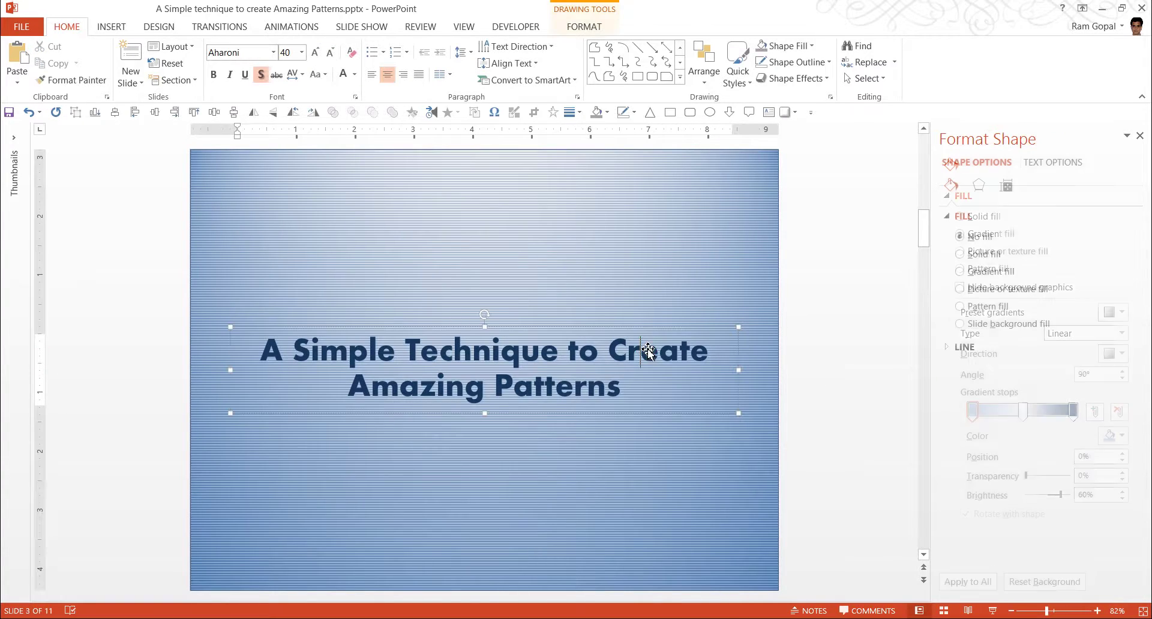
{"action": "right_click", "coordinate": [738, 348]}
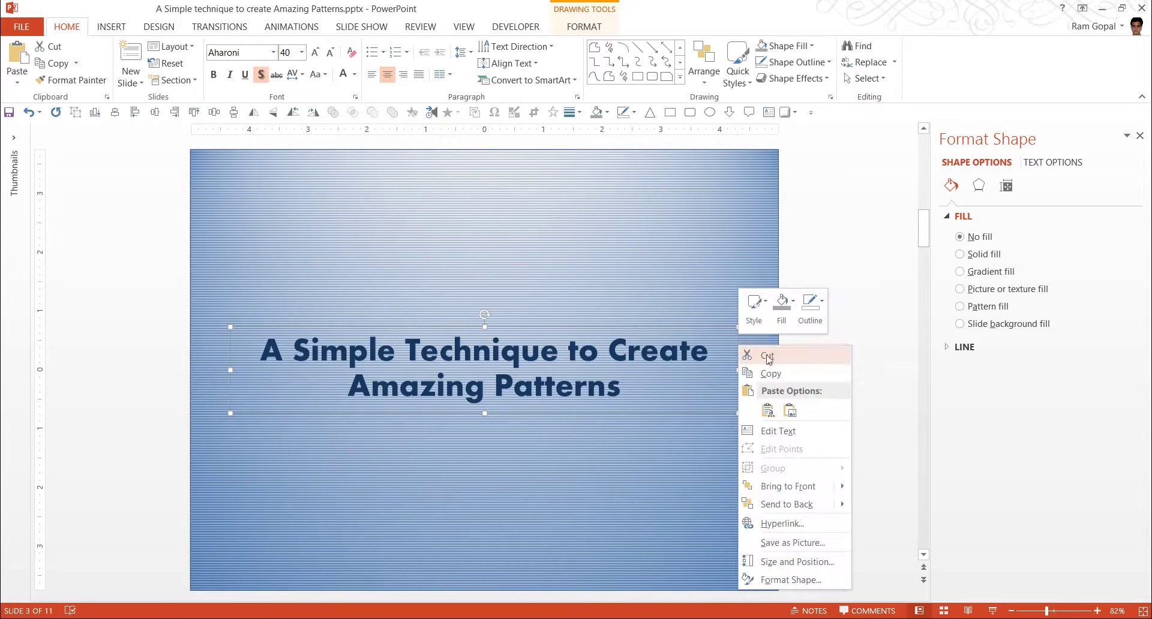
{"action": "left_click", "coordinate": [780, 372]}
{"action": "scroll", "coordinate": [779, 372], "scroll_direction": "down", "scroll_amount": 1}
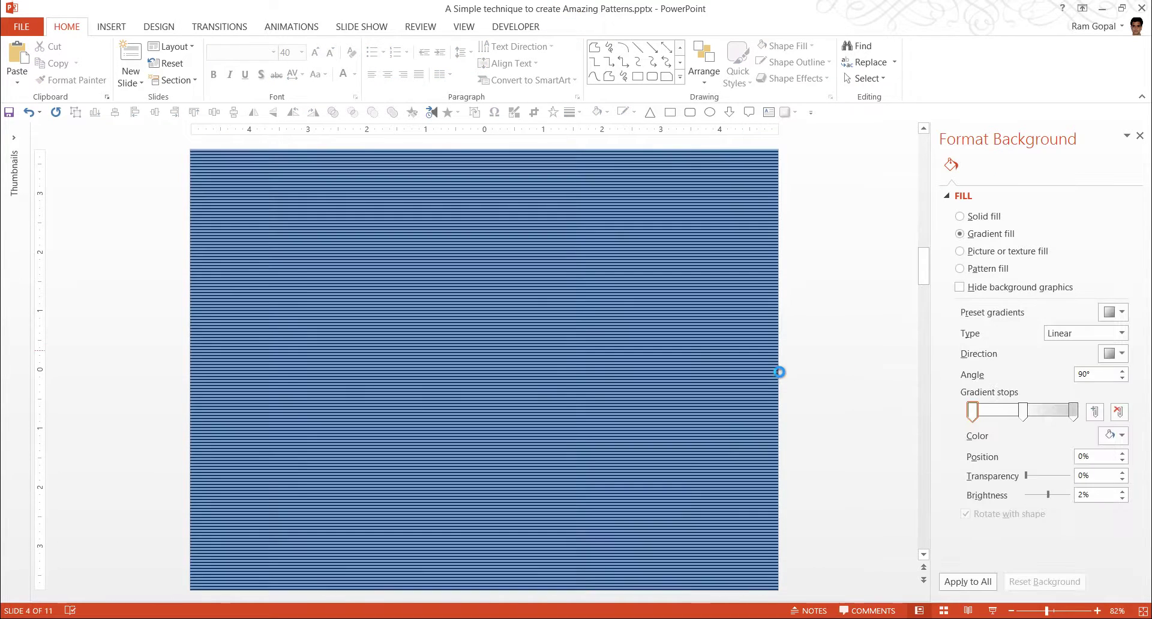
{"action": "right_click", "coordinate": [848, 350]}
{"action": "left_click", "coordinate": [876, 377]}
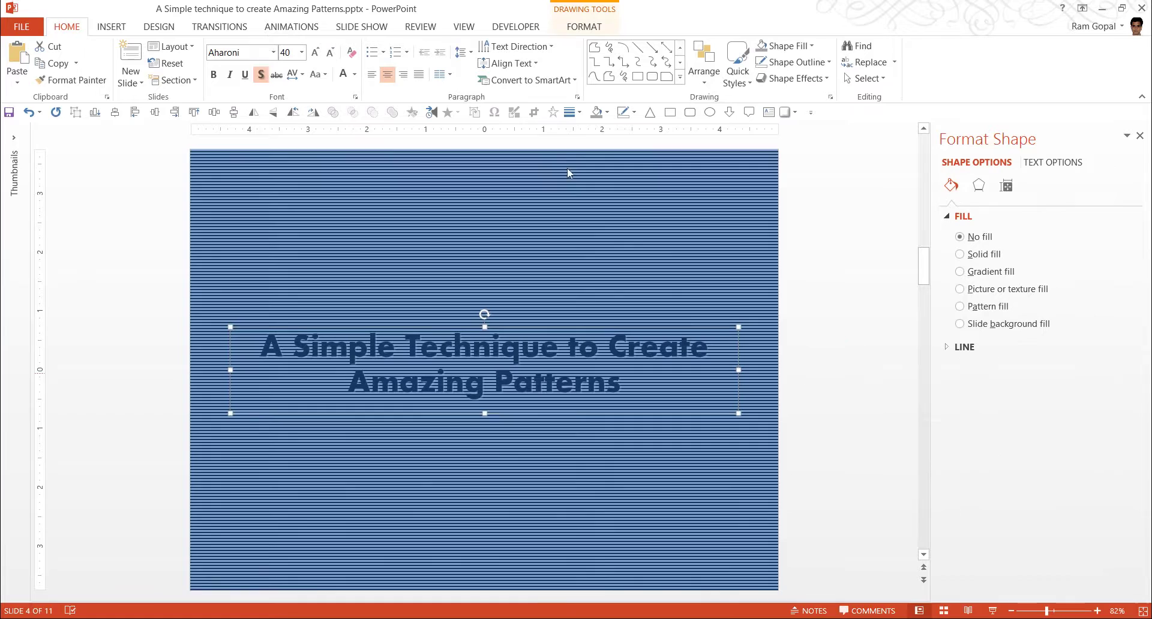
{"action": "left_click", "coordinate": [345, 74]}
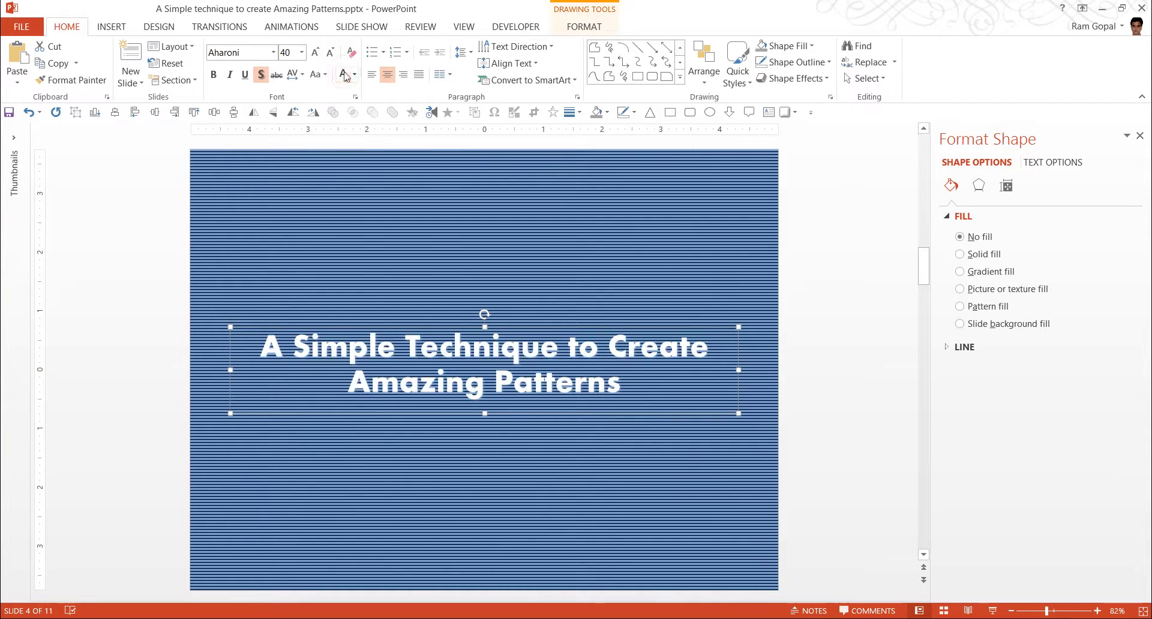
{"action": "left_click", "coordinate": [827, 296]}
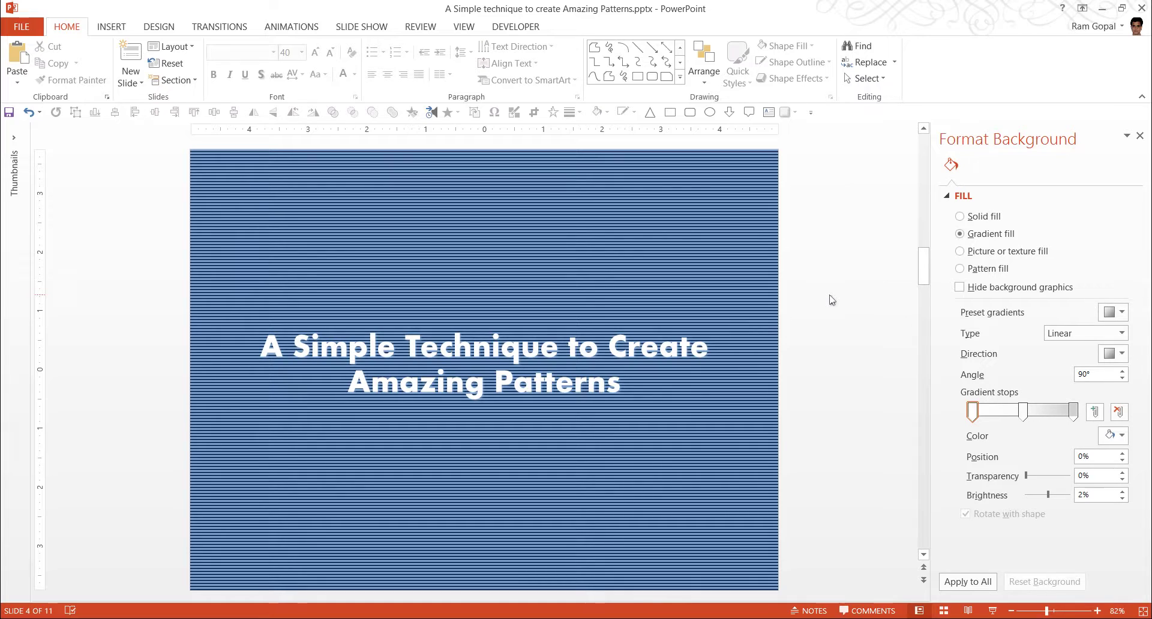
{"action": "left_click_drag", "start_coordinate": [165, 296], "coordinate": [792, 453]}
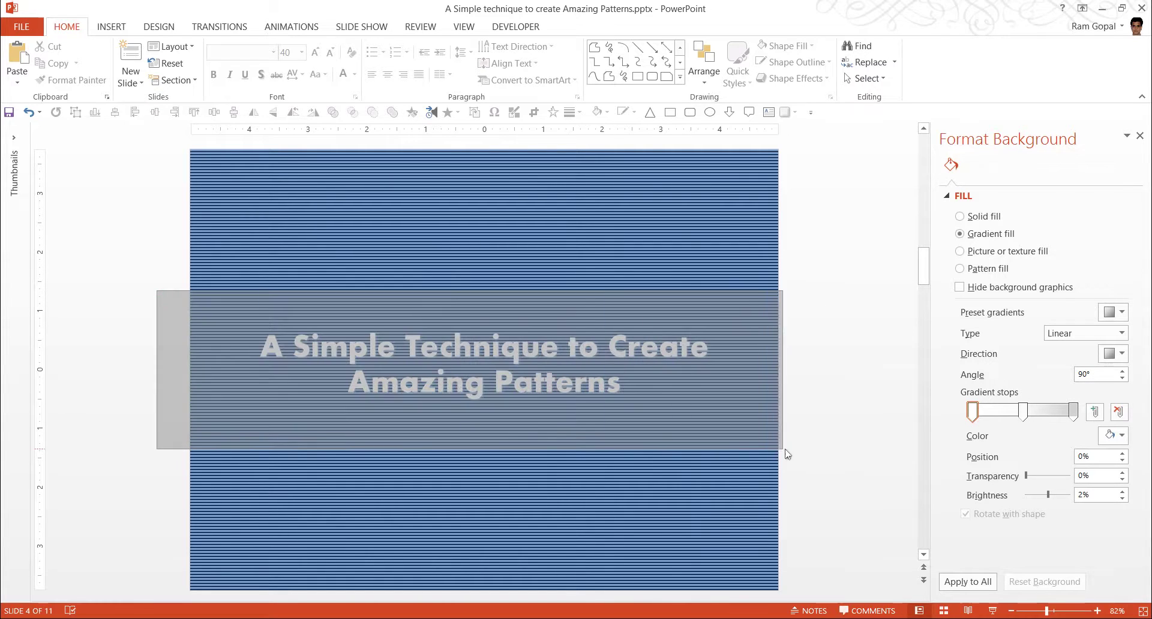
{"action": "key", "text": "Delete"}
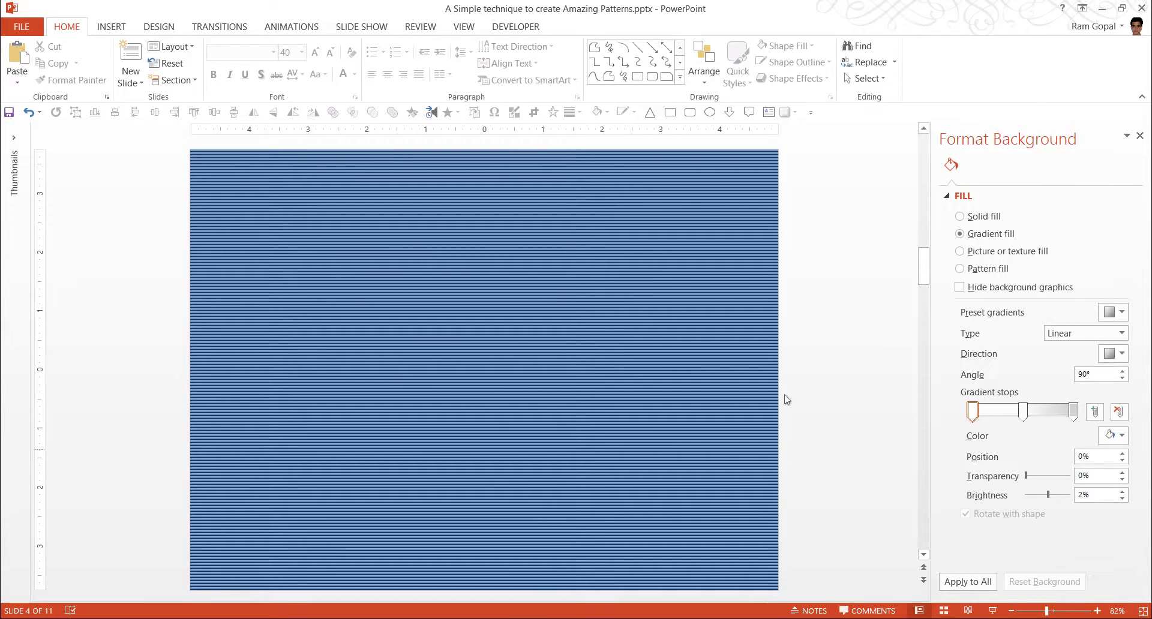
- Cut the striped full-slide rectangle to the clipboard, leaving slide 4 blank
{"action": "left_click", "coordinate": [758, 281]}
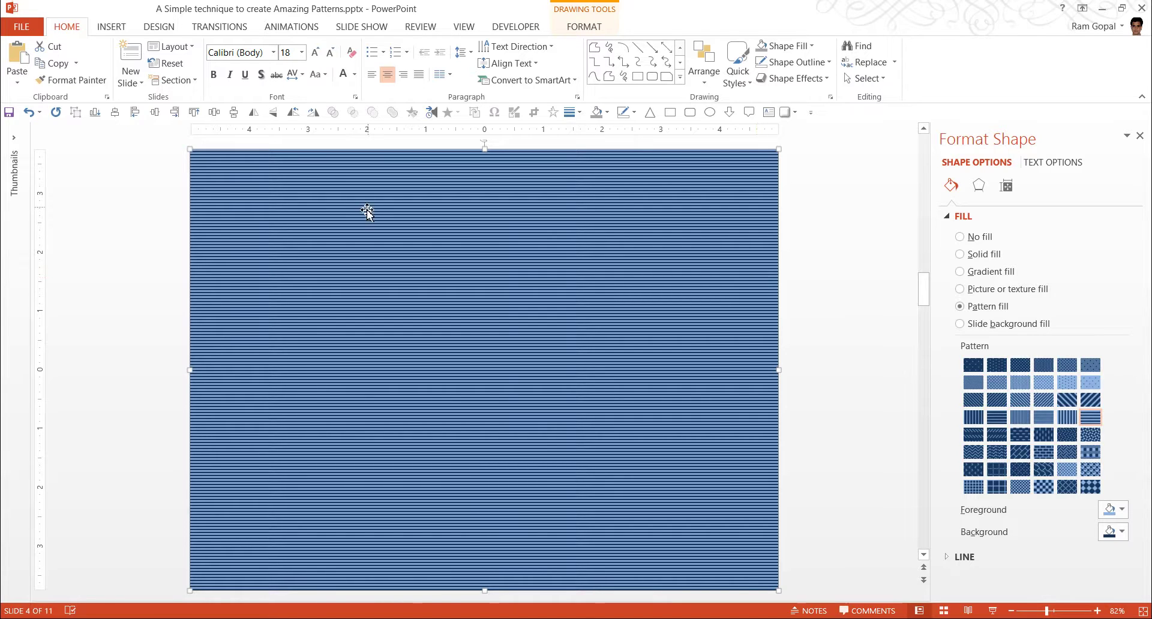
{"action": "right_click", "coordinate": [751, 201]}
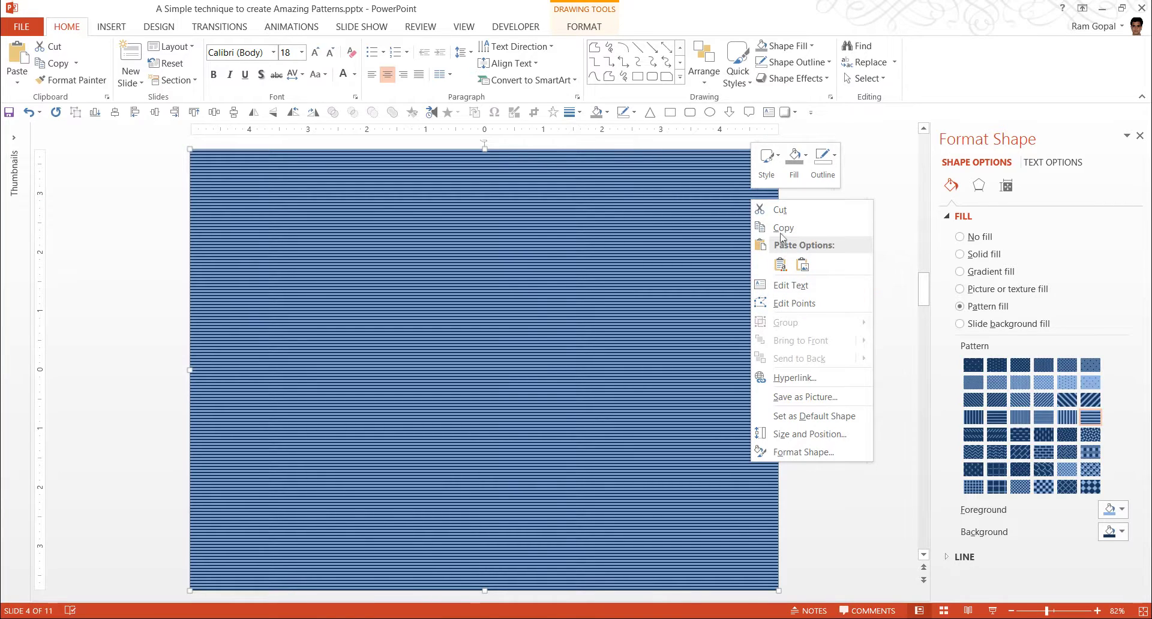
{"action": "left_click", "coordinate": [790, 211]}
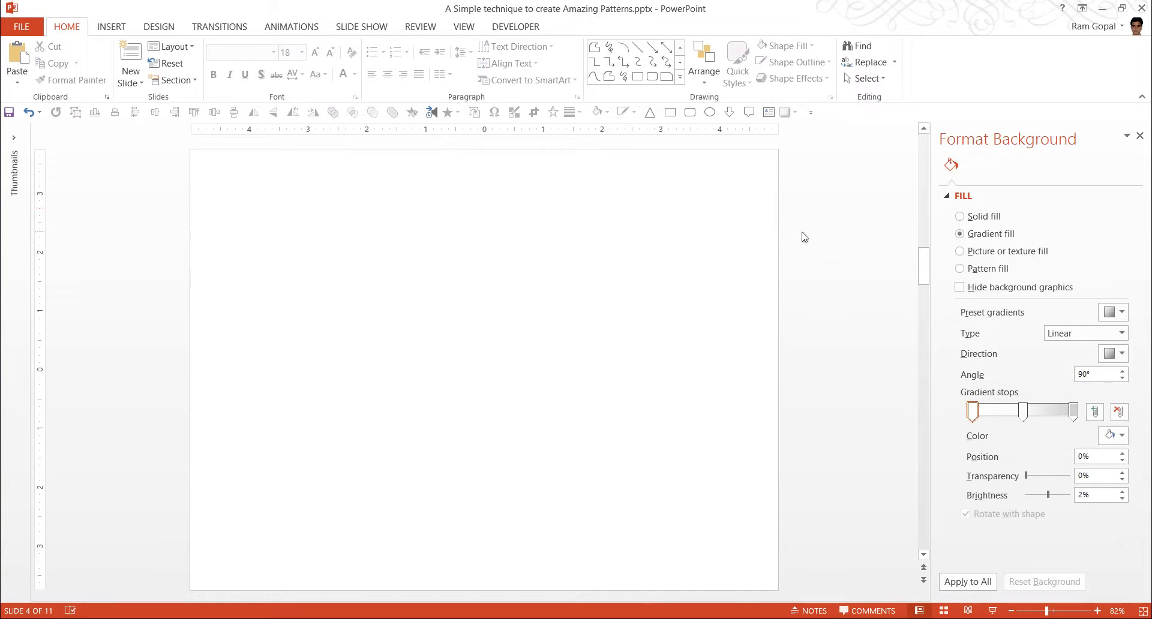
- Draw a slide-sized Rectangle with no outline
{"action": "left_click", "coordinate": [680, 77]}
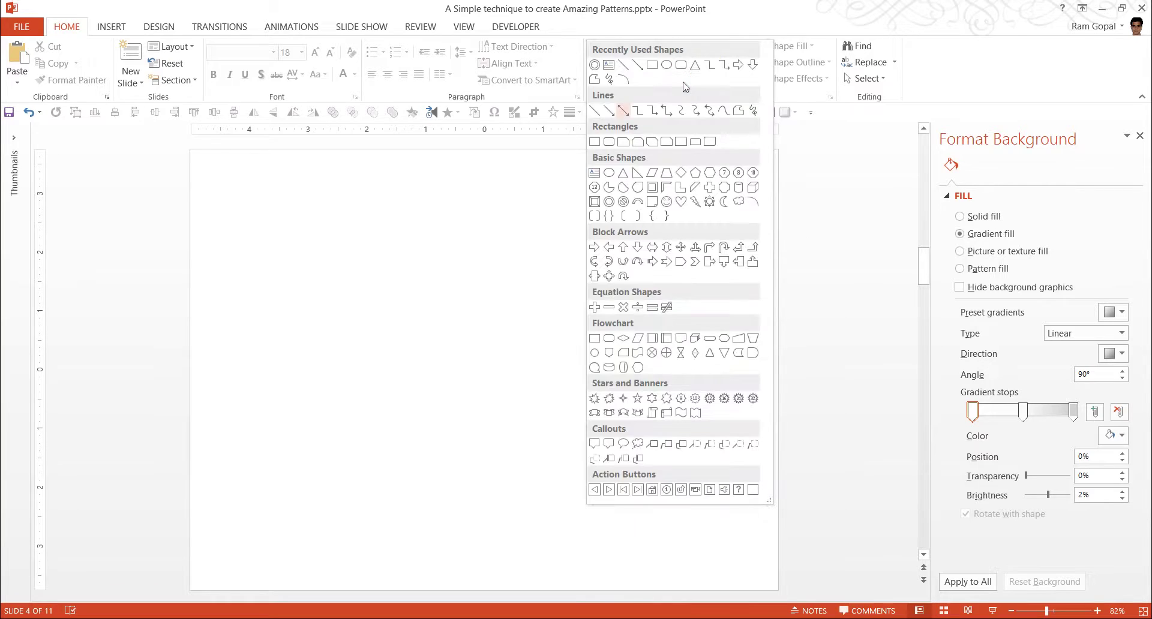
{"action": "left_click", "coordinate": [595, 142]}
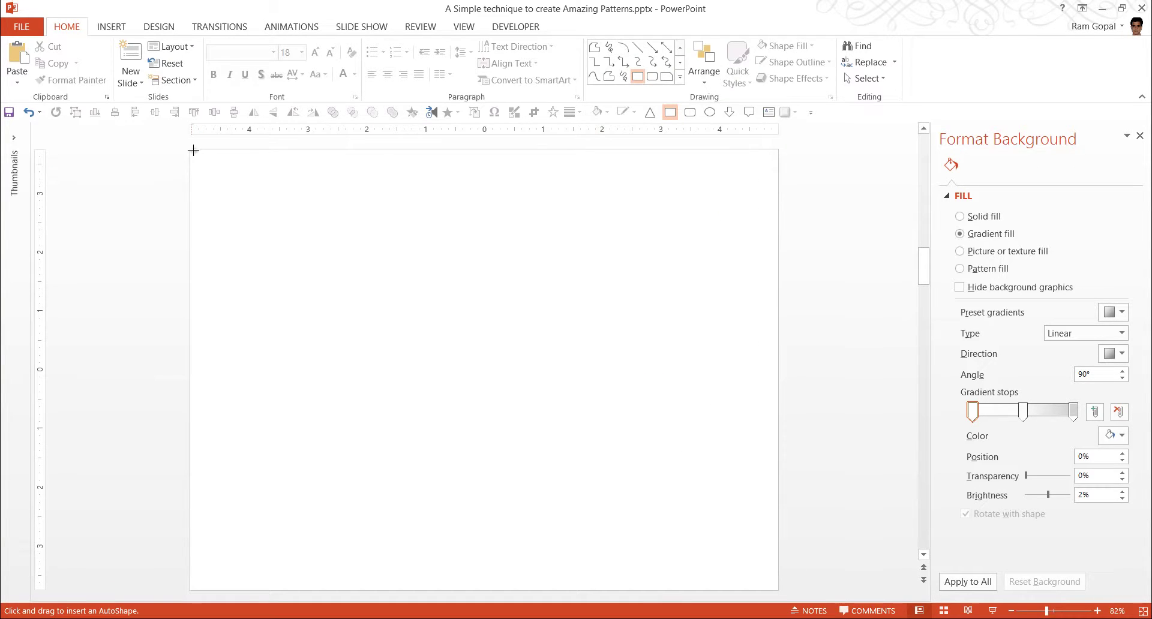
{"action": "left_click_drag", "start_coordinate": [193, 150], "coordinate": [785, 566]}
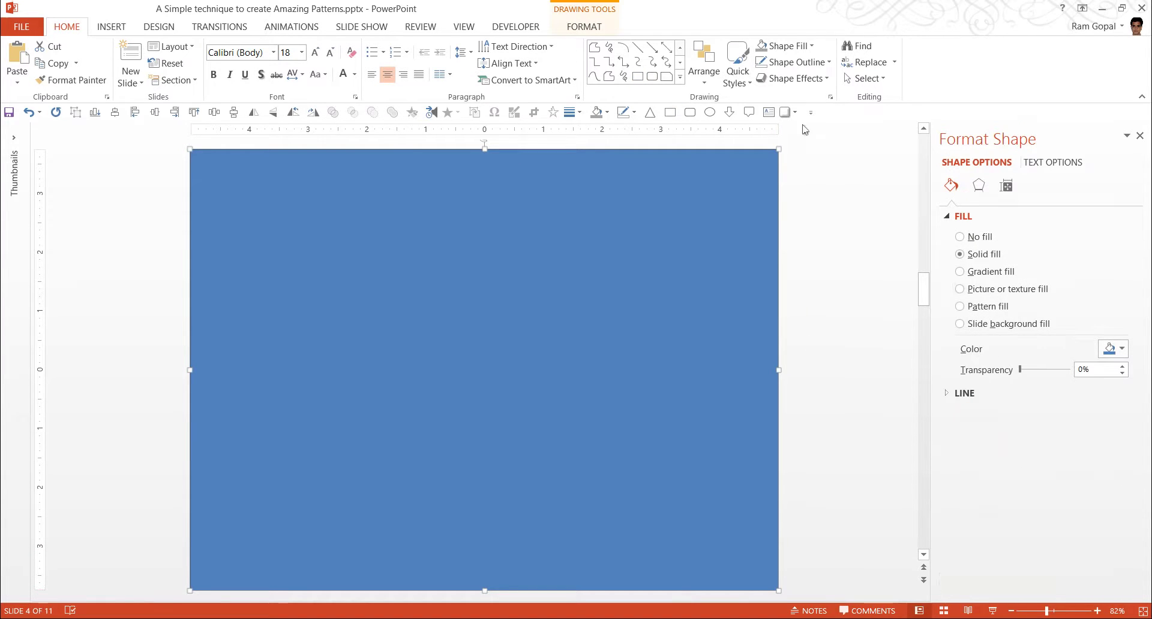
{"action": "left_click", "coordinate": [810, 63]}
{"action": "left_click", "coordinate": [816, 191]}
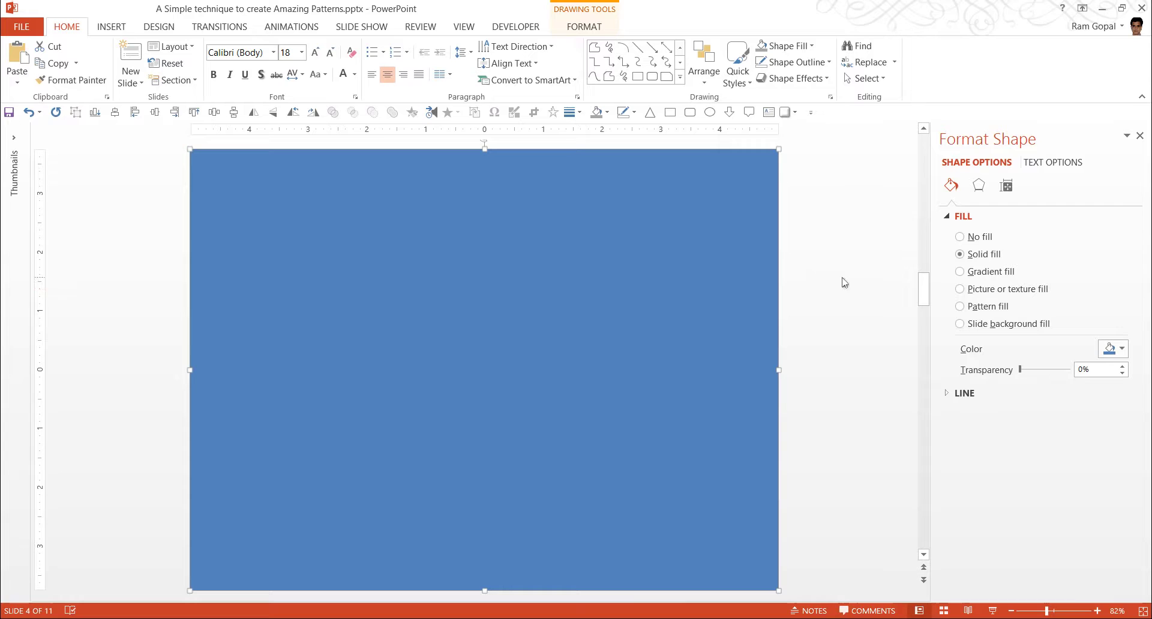
- Fill it with the clipboard stripe picture at 0% transparency and shift it lower right
{"action": "left_click", "coordinate": [984, 290]}
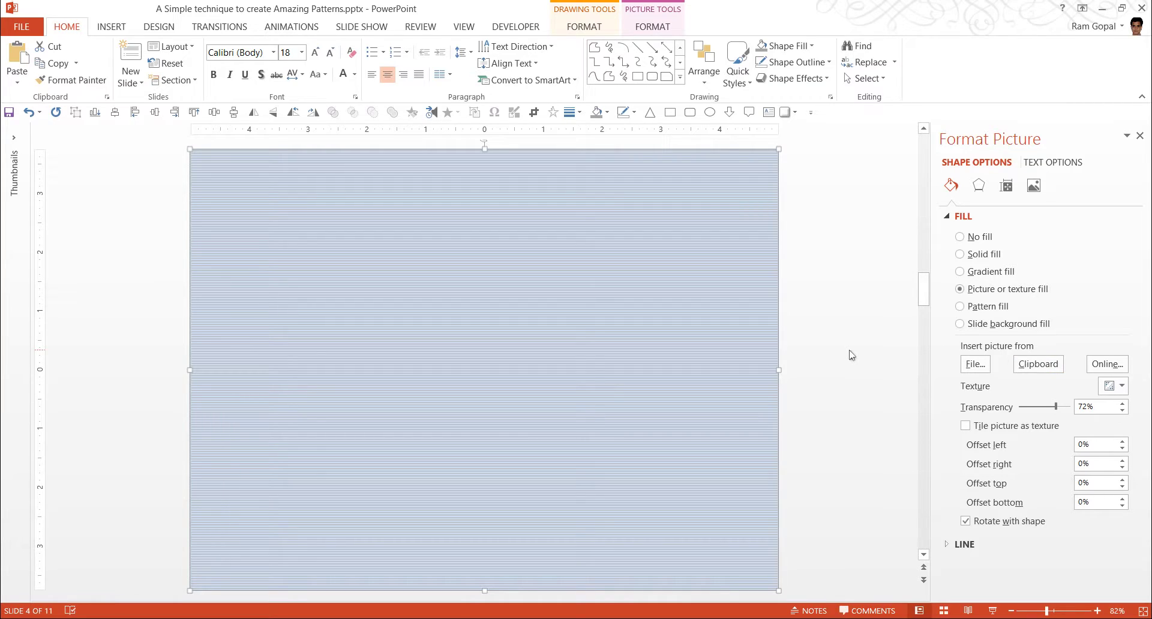
{"action": "left_click", "coordinate": [1030, 367]}
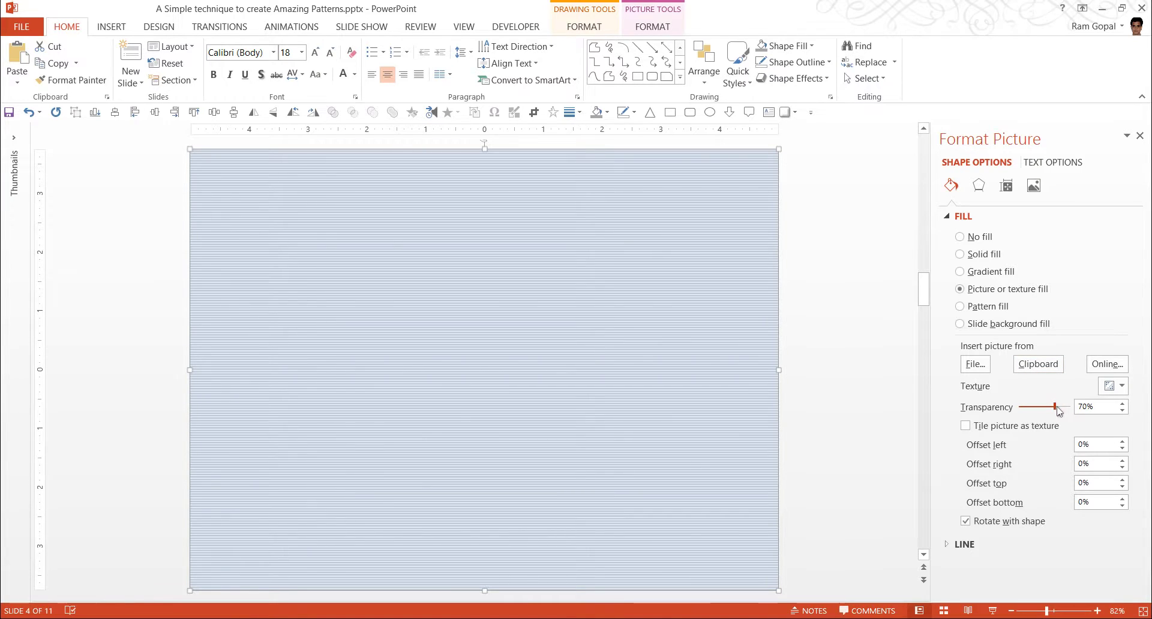
{"action": "left_click_drag", "start_coordinate": [1058, 410], "coordinate": [1020, 408]}
{"action": "left_click", "coordinate": [851, 406]}
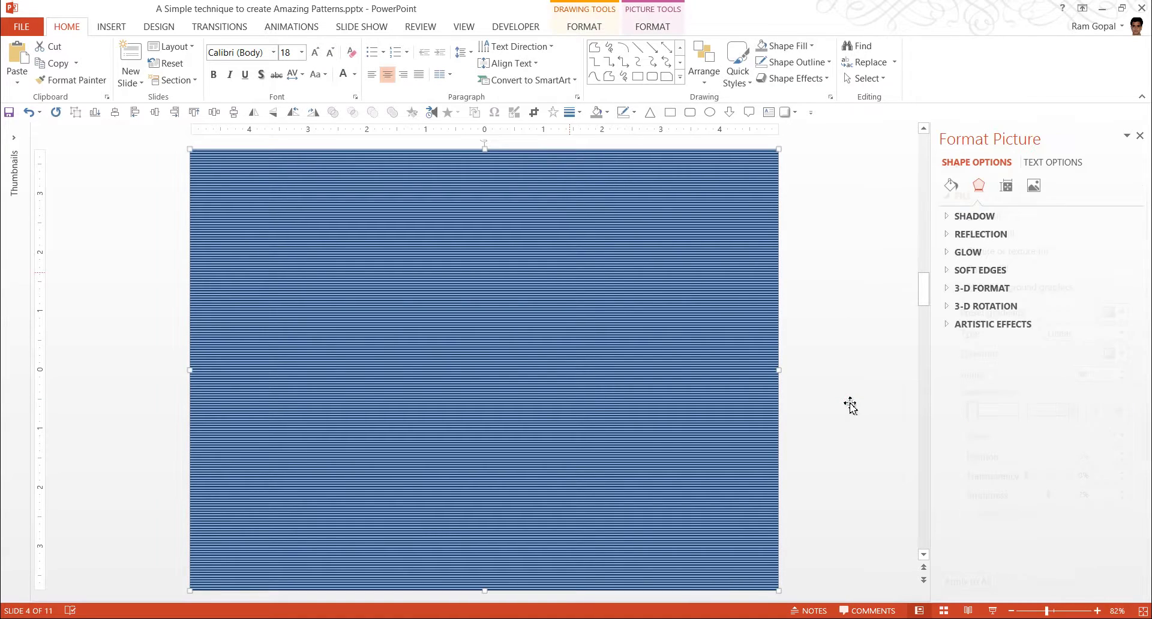
{"action": "left_click_drag", "start_coordinate": [519, 264], "coordinate": [644, 322]}
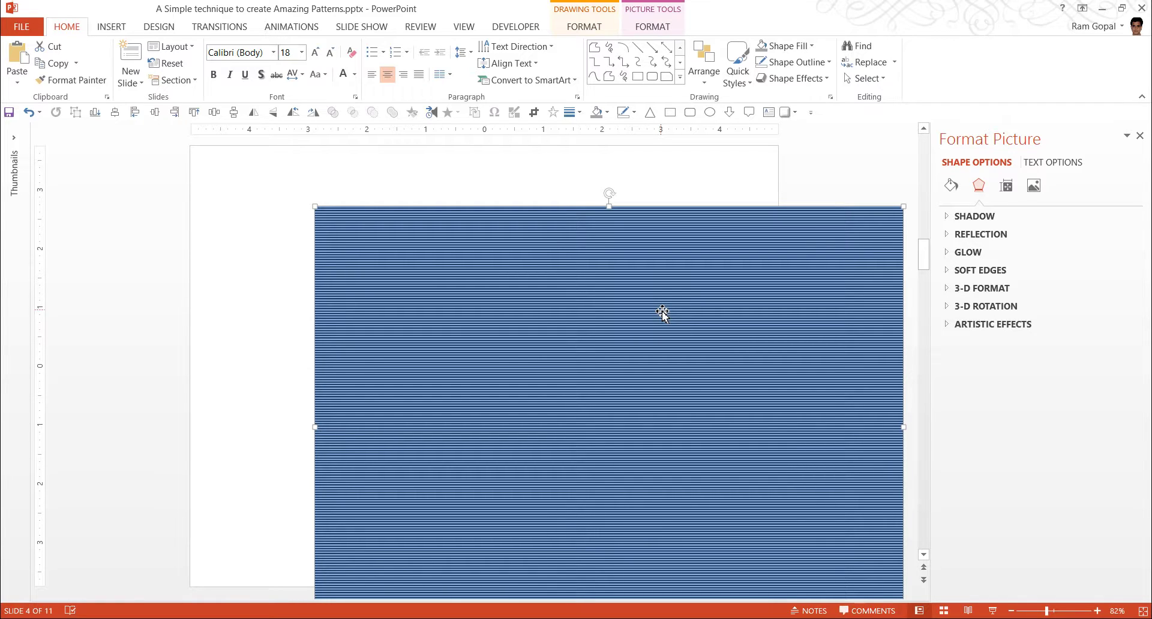
- Cut the striped picture and draw a new full-slide rectangle with no outline
{"action": "right_click", "coordinate": [673, 311]}
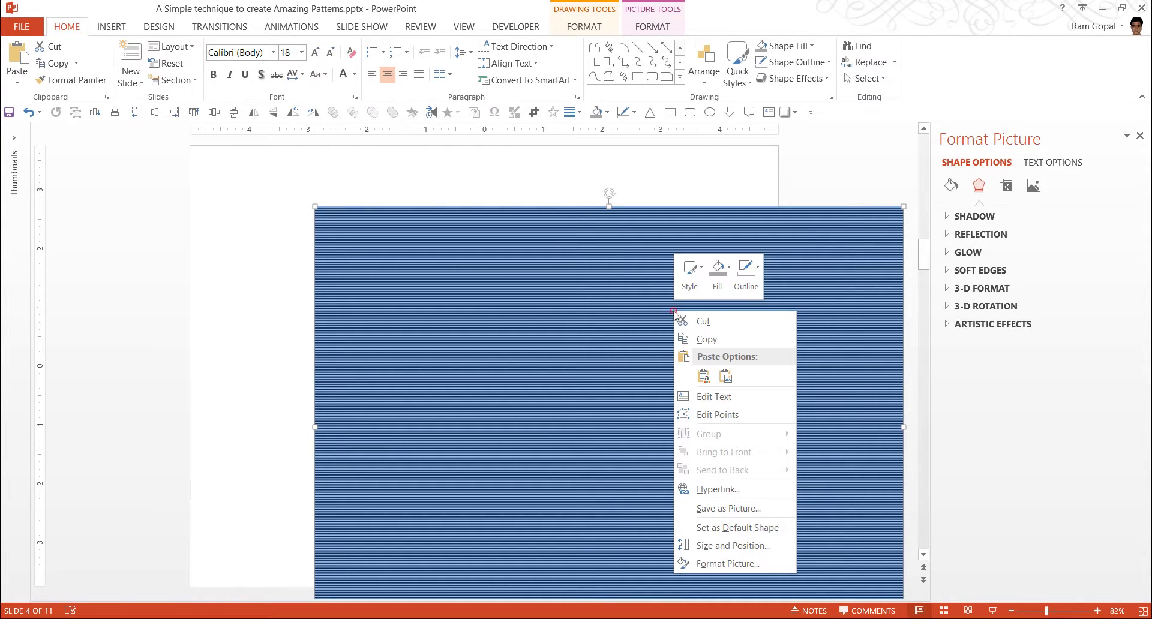
{"action": "left_click", "coordinate": [706, 323]}
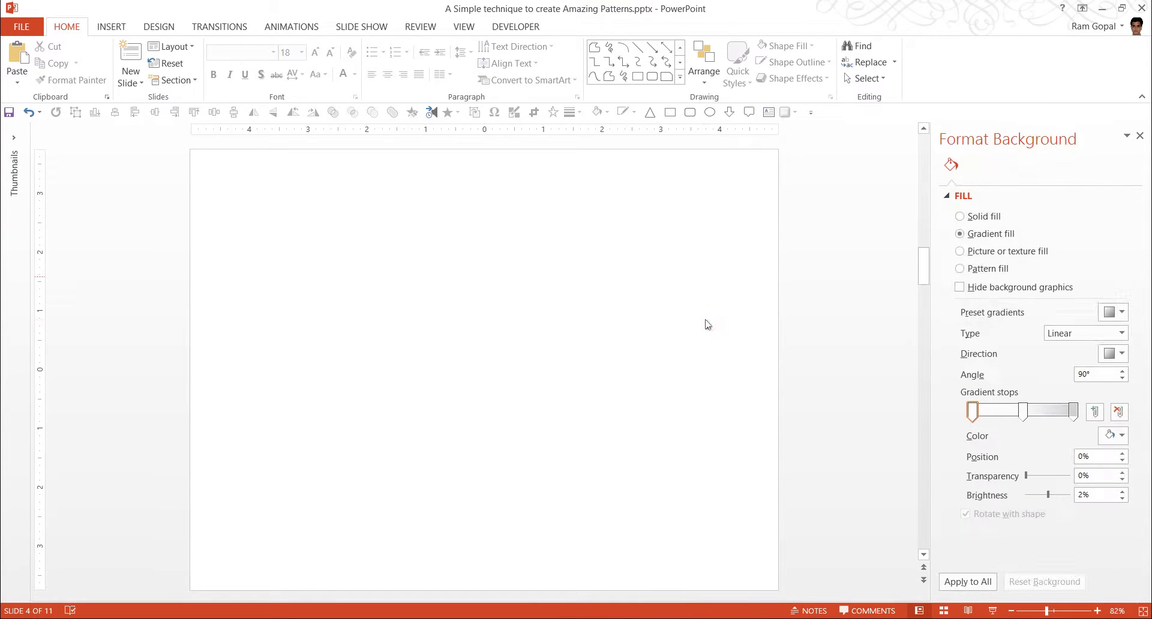
{"action": "left_click", "coordinate": [681, 77]}
{"action": "left_click", "coordinate": [594, 142]}
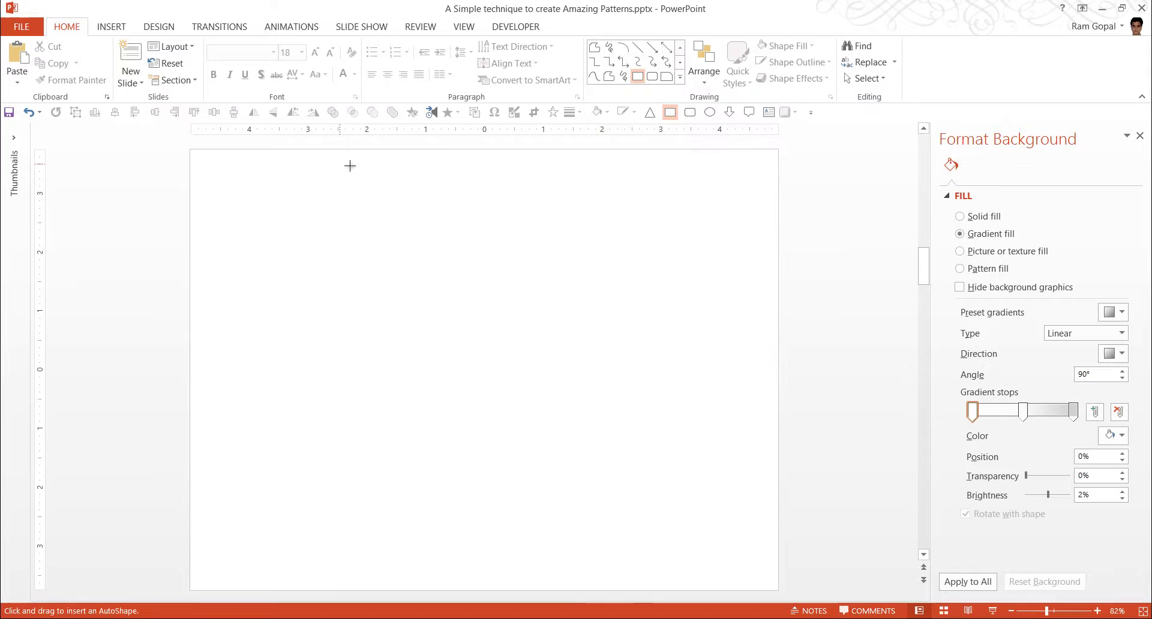
{"action": "left_click_drag", "start_coordinate": [193, 151], "coordinate": [780, 594]}
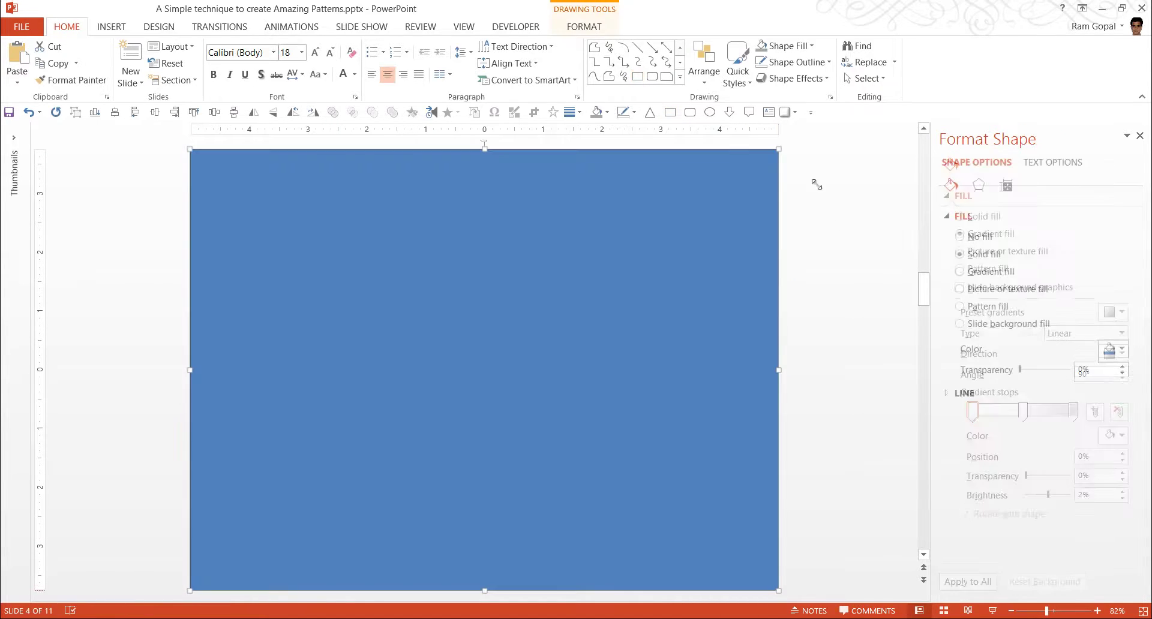
{"action": "left_click", "coordinate": [804, 62]}
{"action": "left_click", "coordinate": [798, 189]}
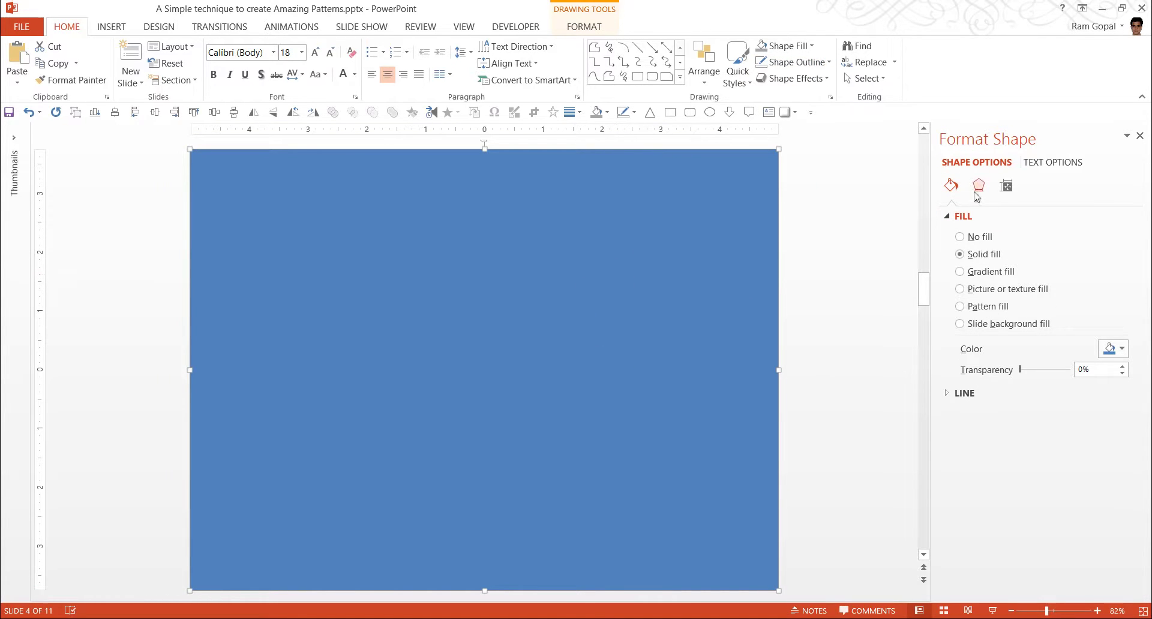
- Fill the rectangle with the Top Spotlight - Accent 1 preset gradient
{"action": "left_click", "coordinate": [988, 273]}
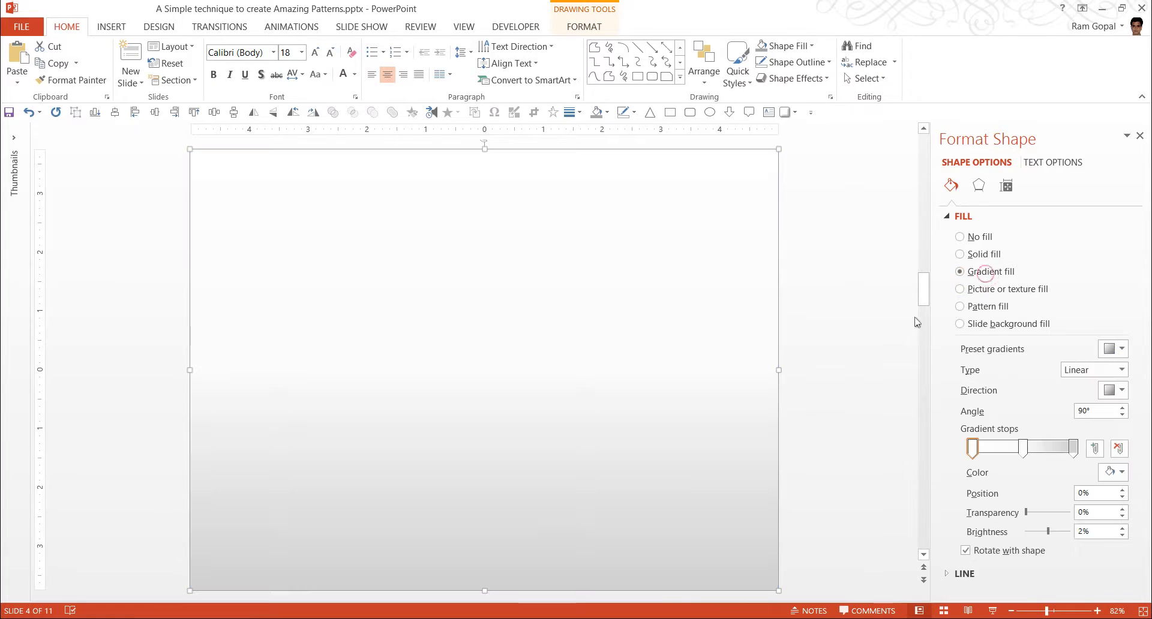
{"action": "left_click", "coordinate": [1119, 351]}
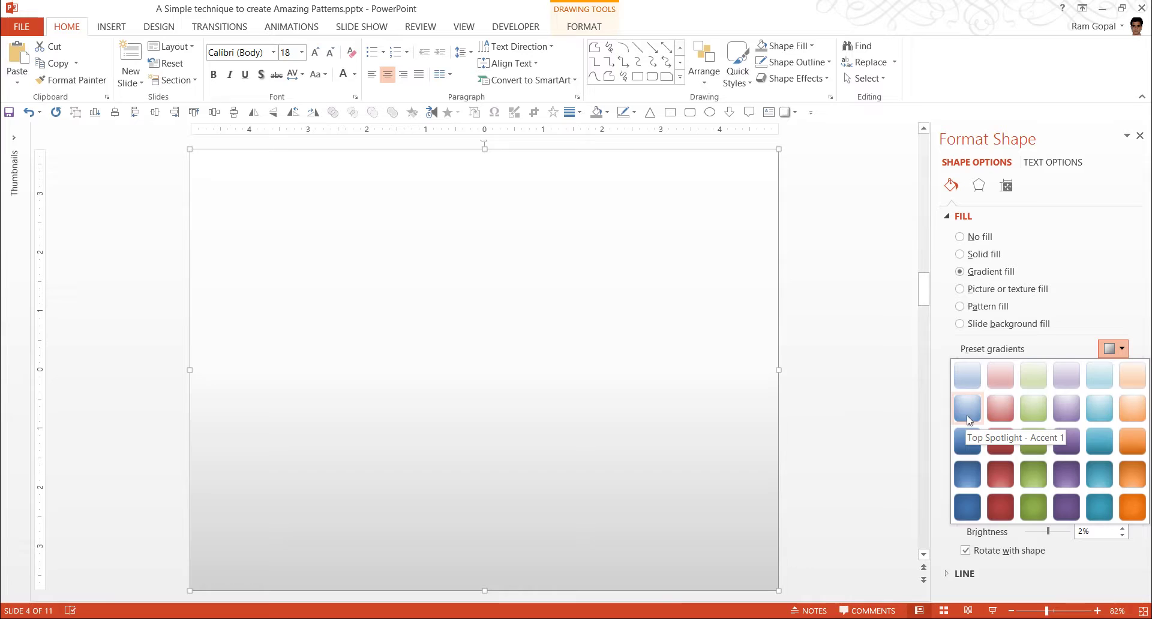
{"action": "left_click", "coordinate": [967, 409]}
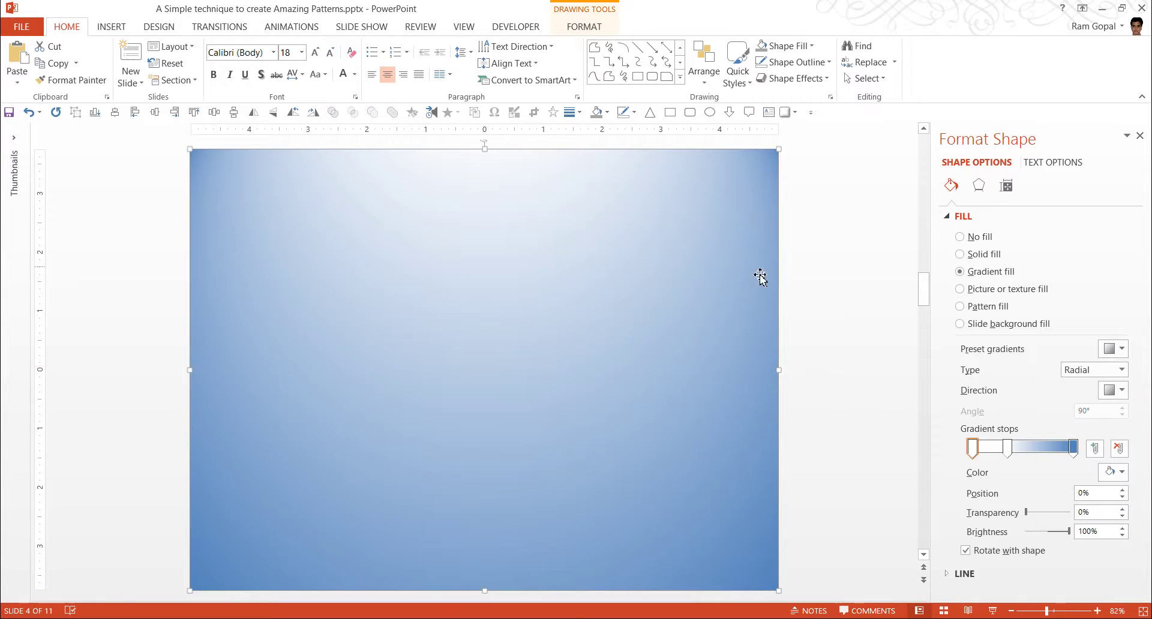
{"action": "left_click", "coordinate": [859, 281]}
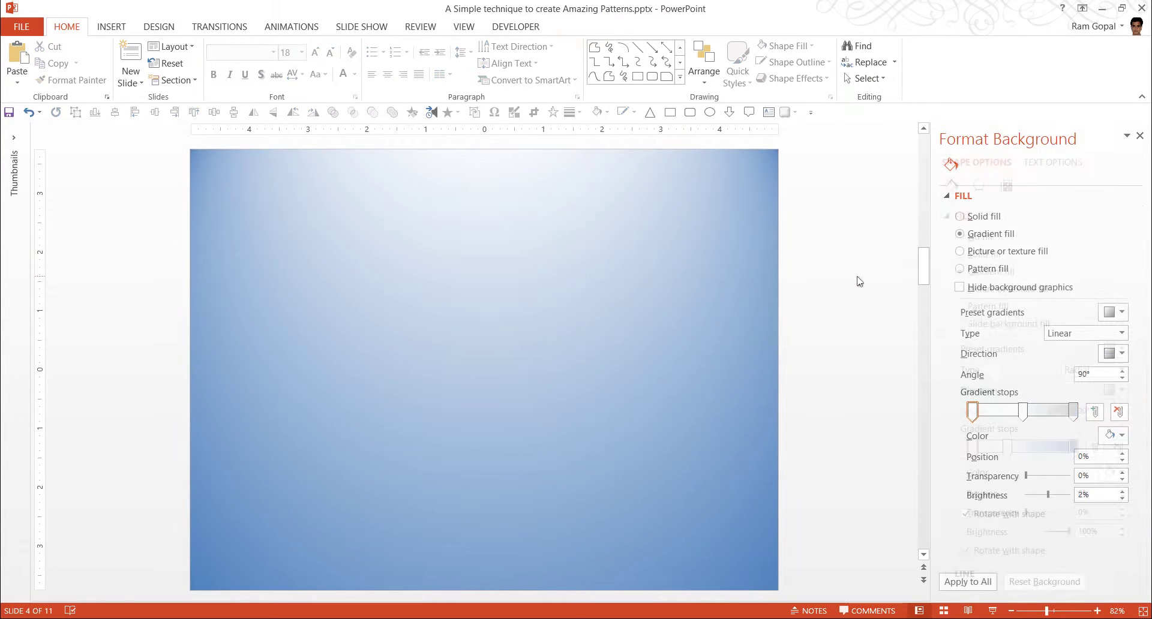
- Paste the striped picture over the gradient, align it to the slide, and set 78% transparency
{"action": "right_click", "coordinate": [859, 280]}
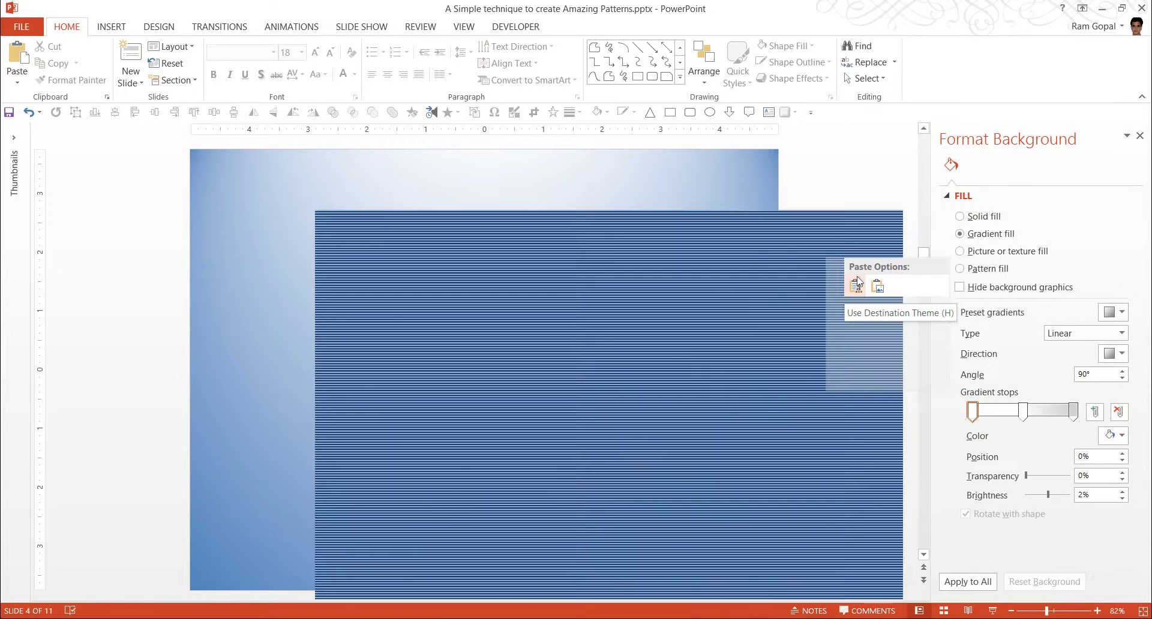
{"action": "left_click", "coordinate": [858, 282]}
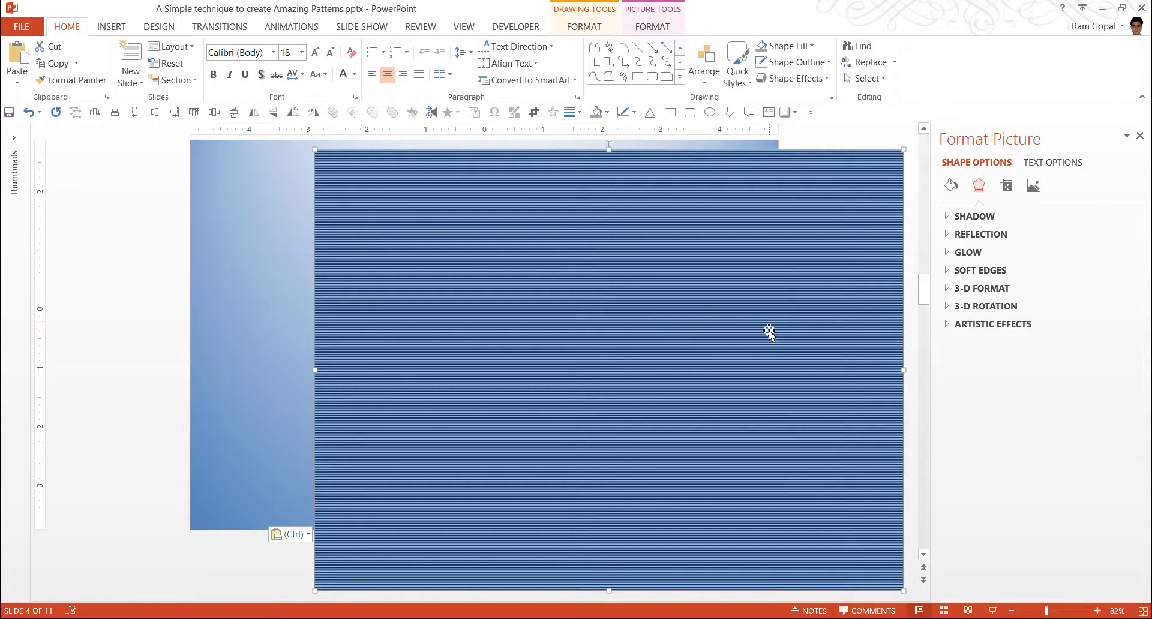
{"action": "mouse_move", "coordinate": [758, 358]}
{"action": "left_mouse_down"}
{"action": "mouse_move", "coordinate": [616, 311]}
{"action": "mouse_move", "coordinate": [635, 296]}
{"action": "mouse_move", "coordinate": [639, 307]}
{"action": "left_mouse_up"}
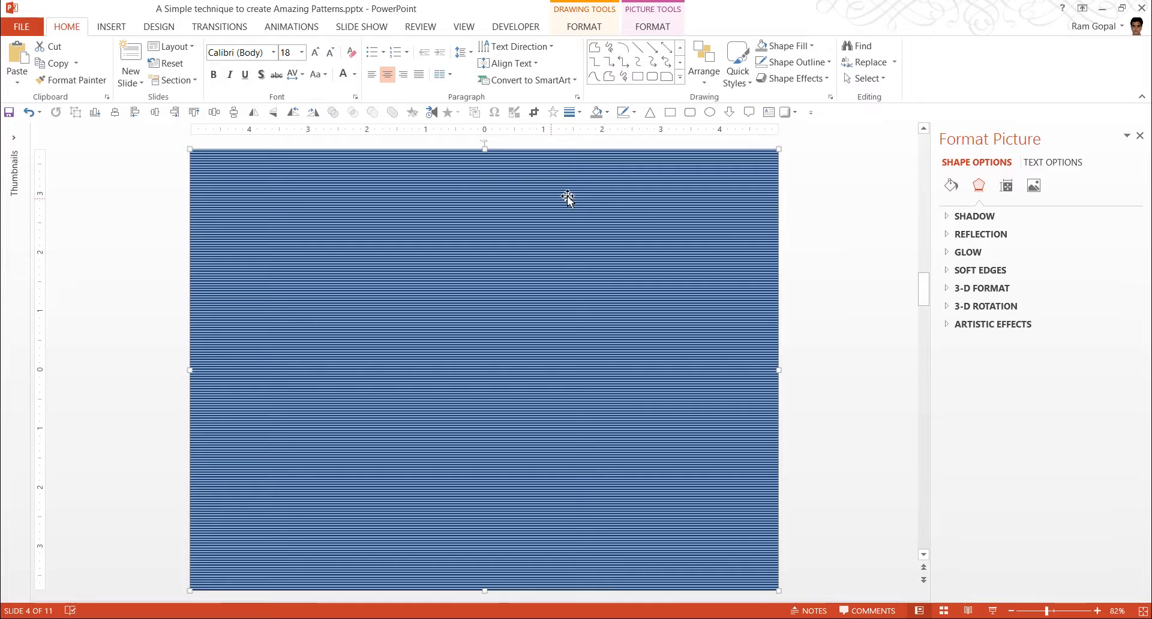
{"action": "left_click", "coordinate": [953, 187]}
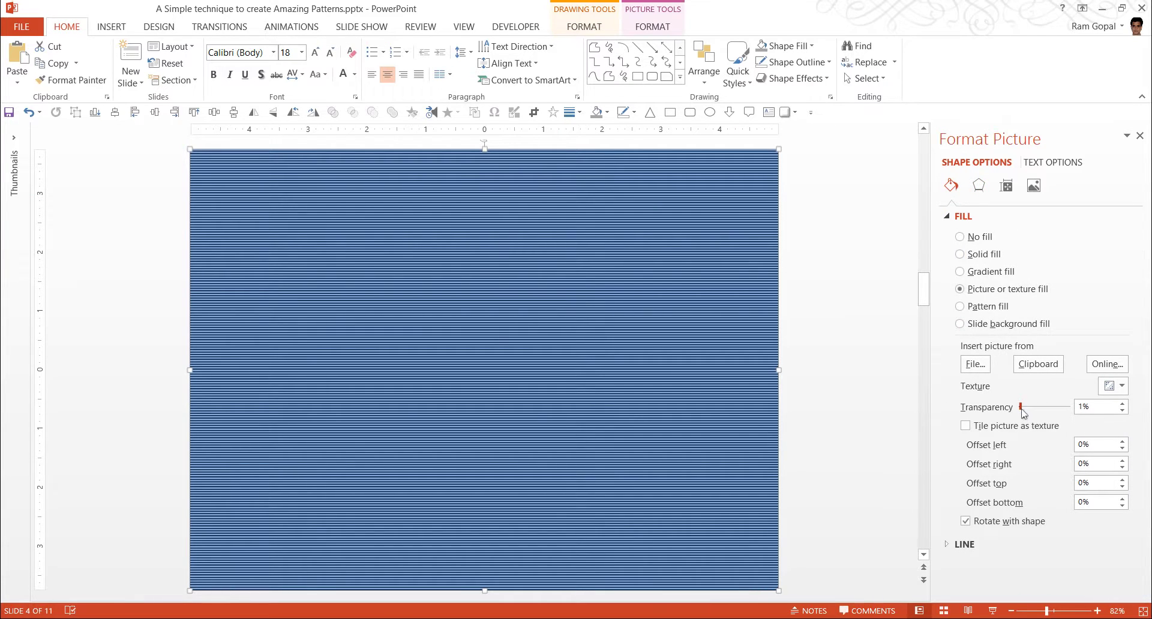
{"action": "left_click_drag", "start_coordinate": [1020, 407], "coordinate": [1058, 407]}
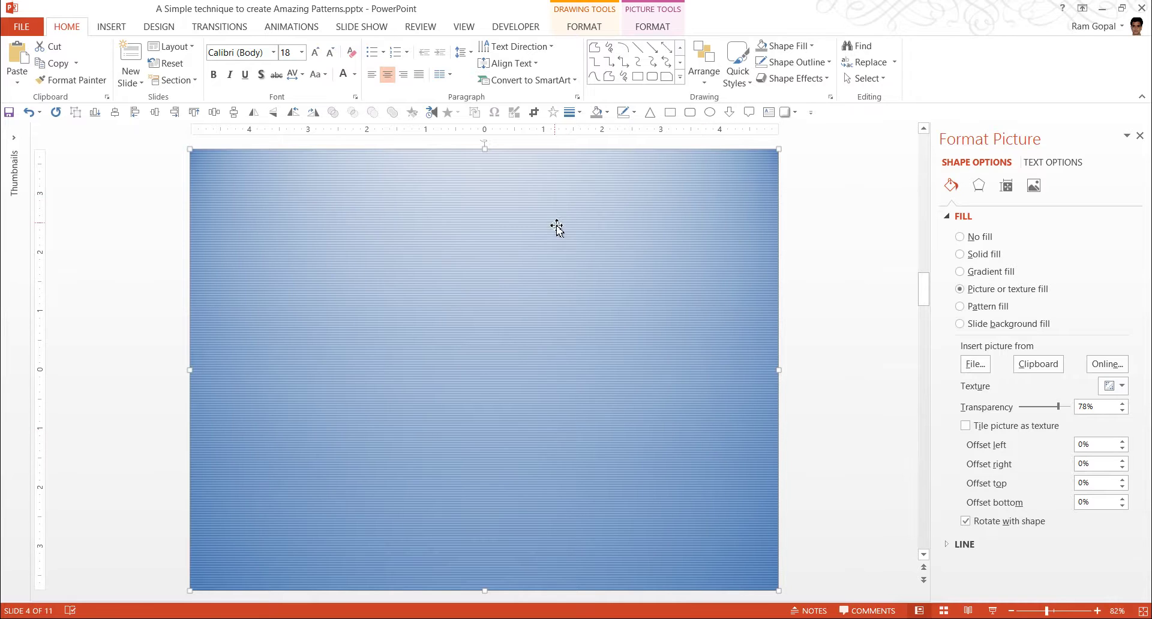
{"action": "left_click", "coordinate": [831, 299]}
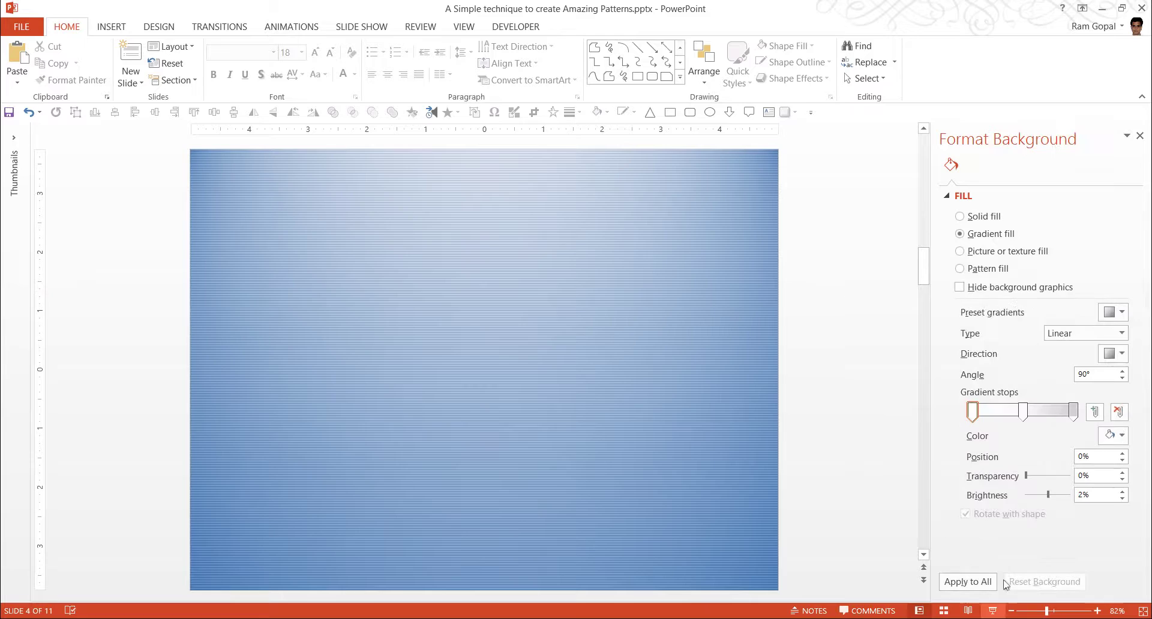